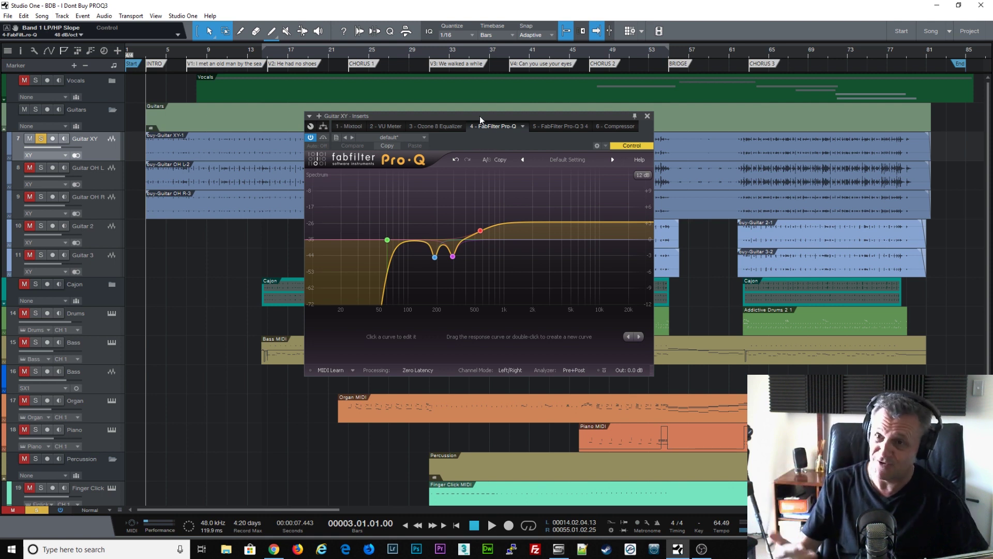
pyautogui.moveTo(495, 234)
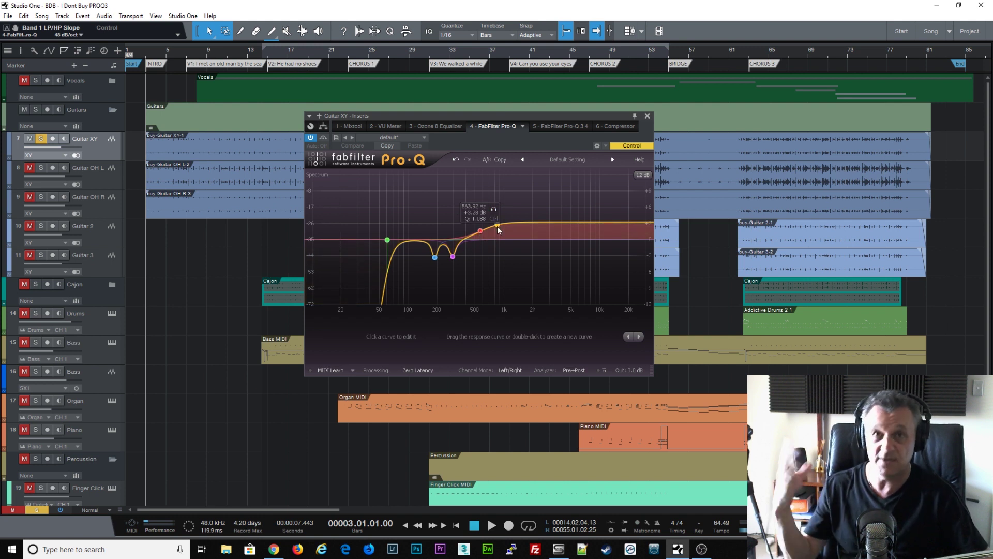
pyautogui.moveTo(463, 254)
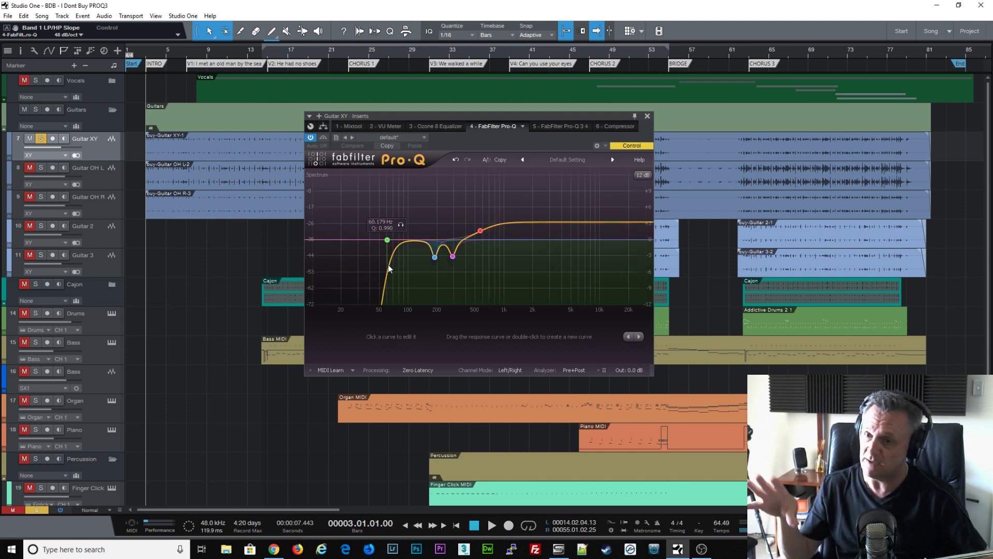
pyautogui.moveTo(494, 255)
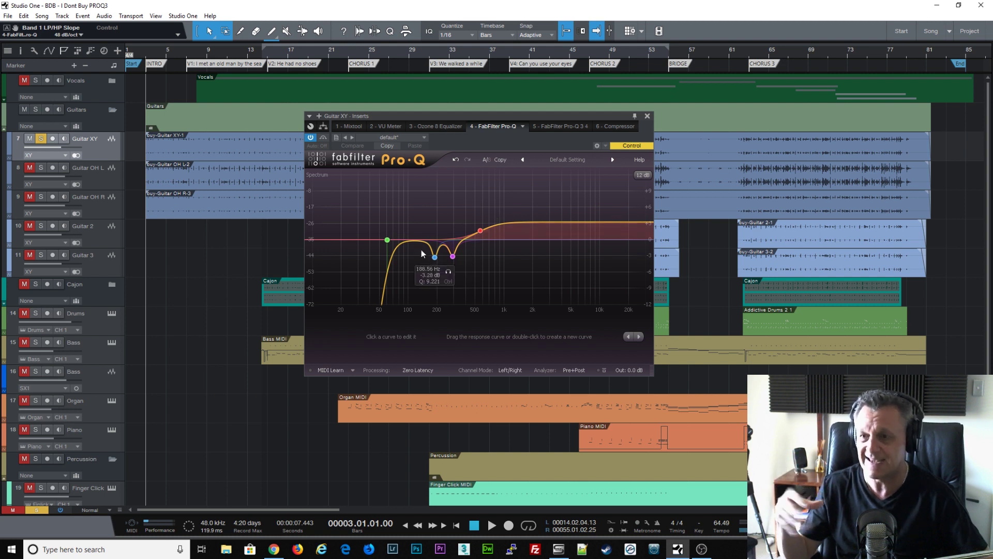
pyautogui.click(388, 241)
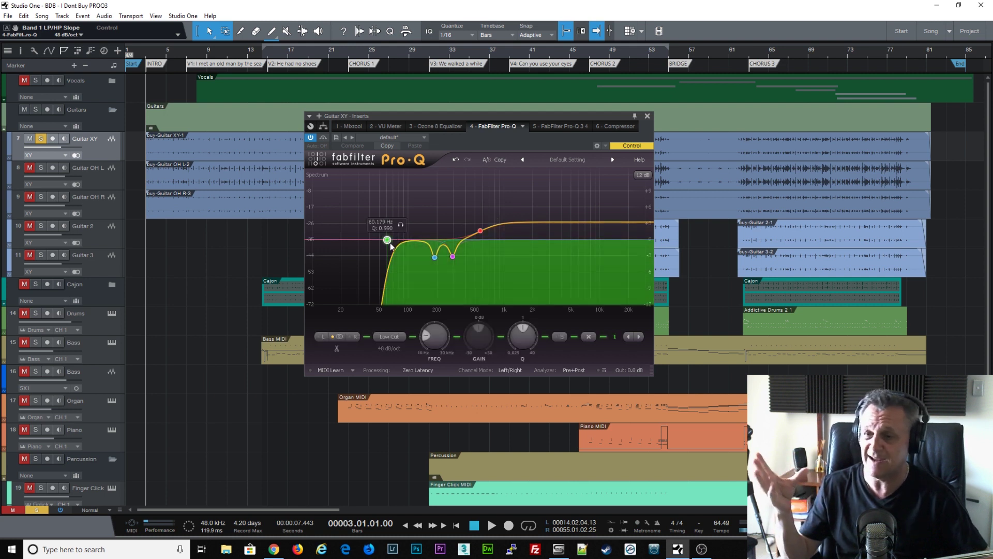
pyautogui.click(391, 349)
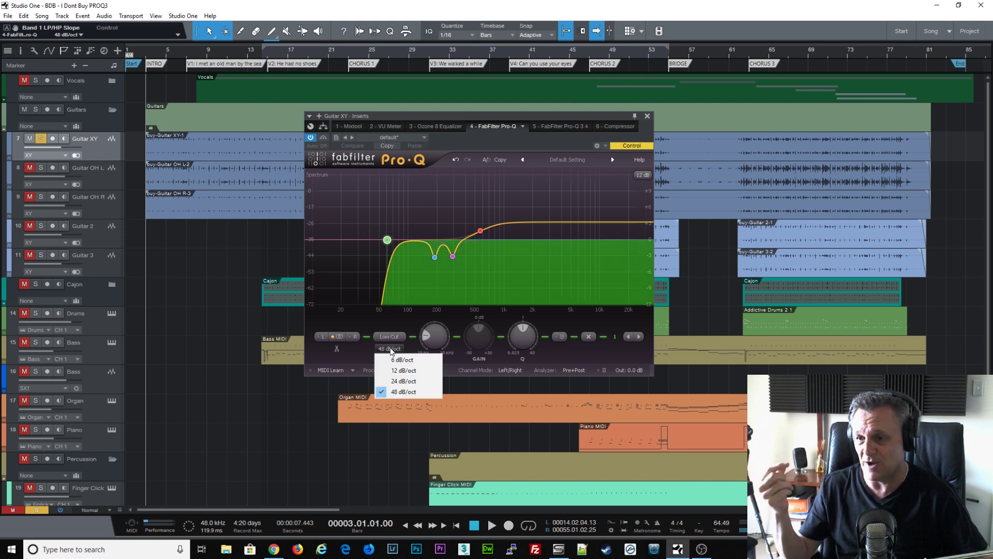
pyautogui.click(399, 392)
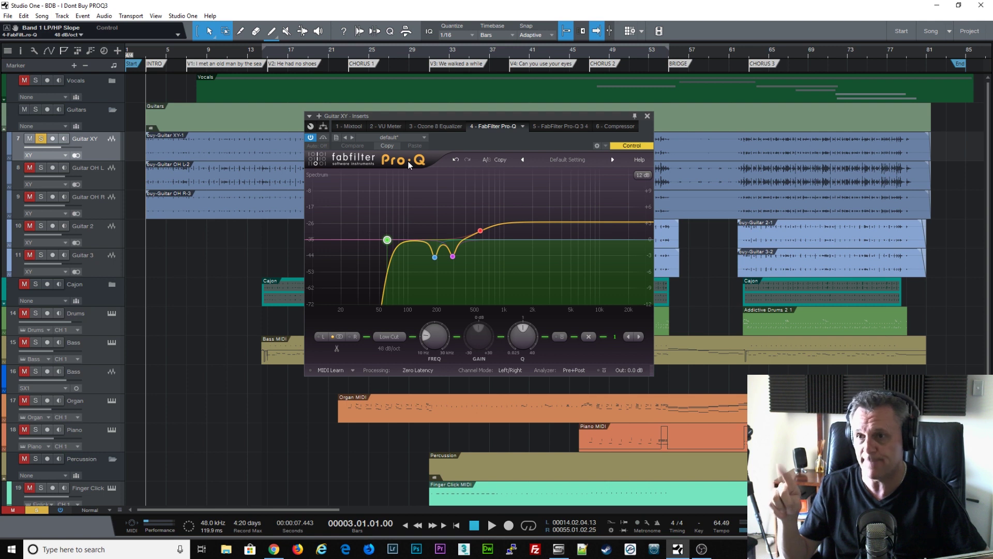
pyautogui.click(430, 126)
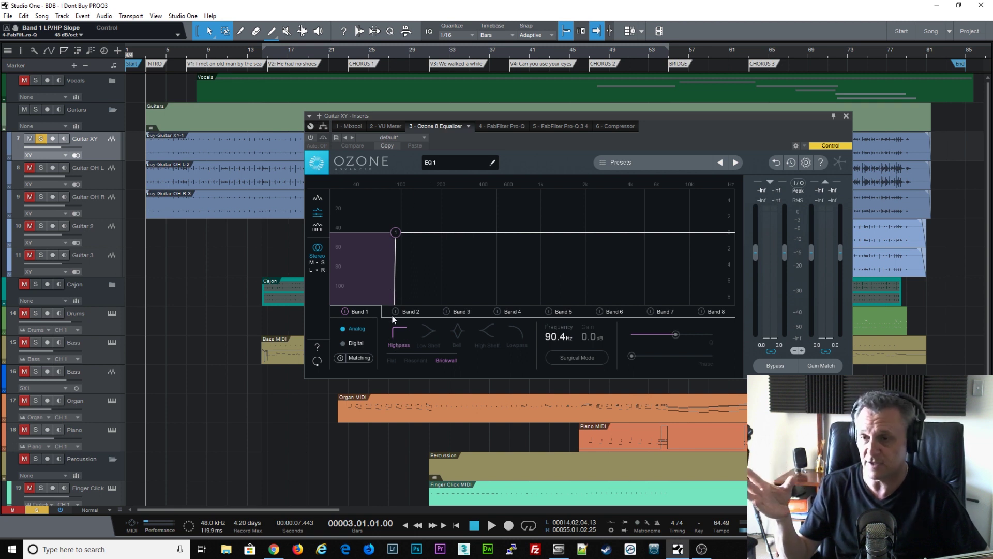
pyautogui.click(500, 129)
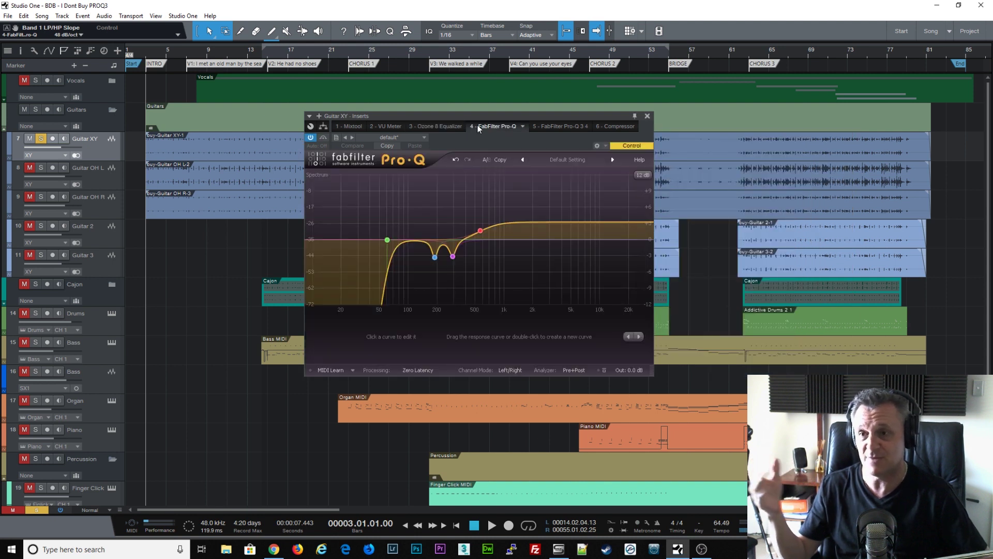
pyautogui.click(409, 129)
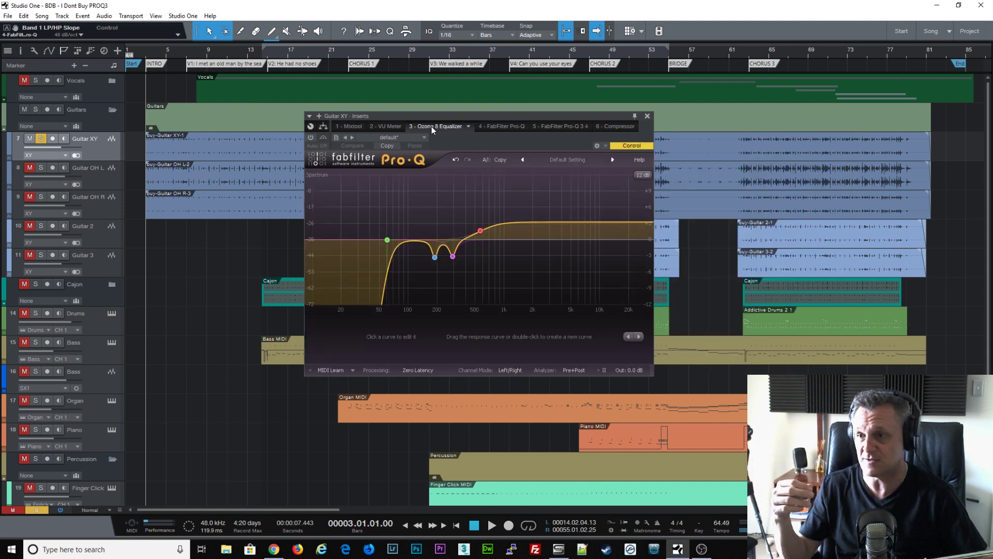
pyautogui.click(500, 127)
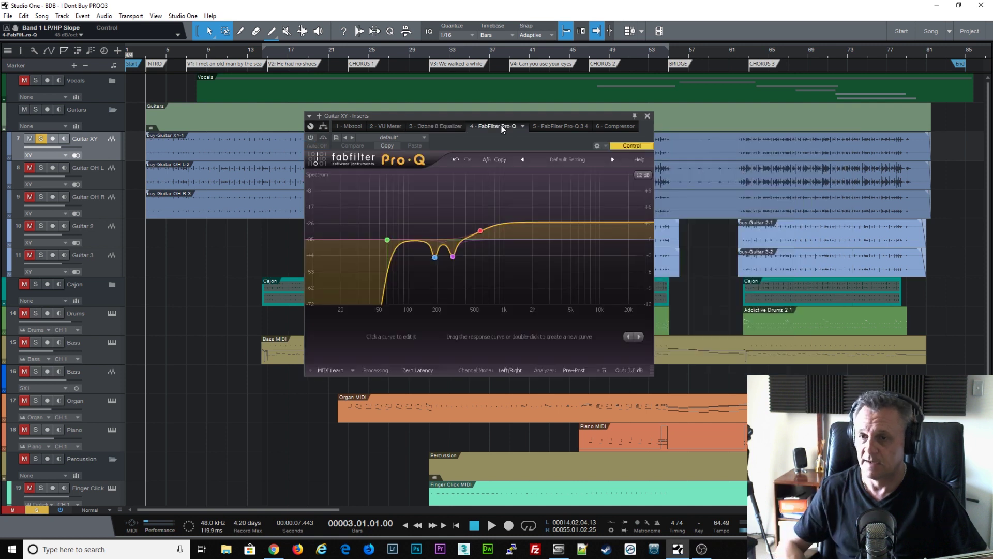
# - Switch to the 5 - FabFilter Pro-Q 3 insert on Guitar XY and move the Inserts window up-left
pyautogui.click(556, 127)
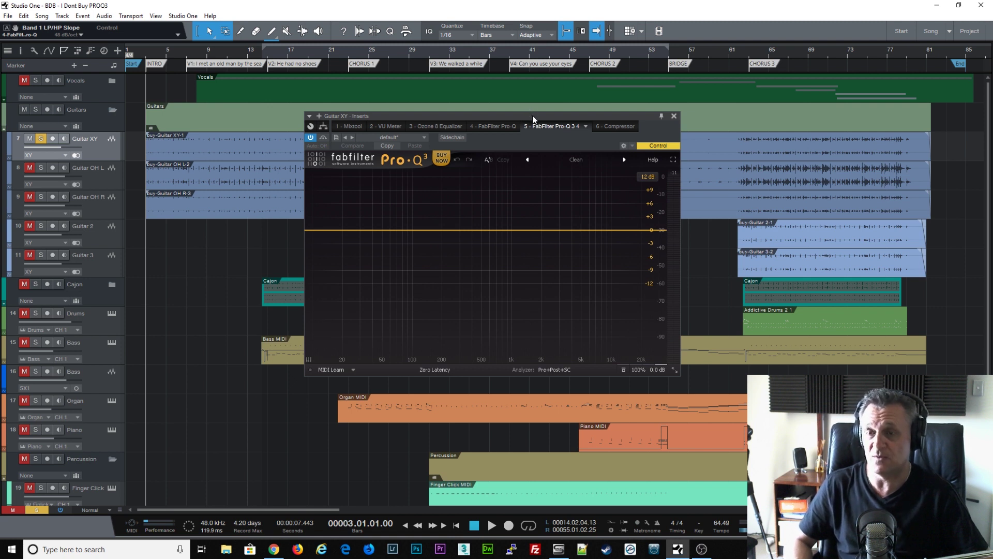
pyautogui.moveTo(533, 116); pyautogui.dragTo(496, 101)
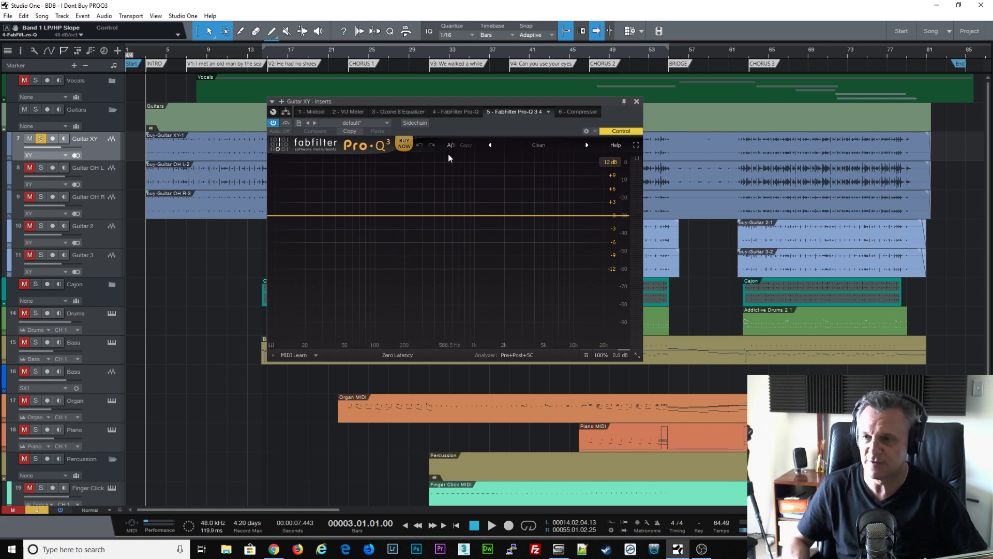
# - Resize the Pro-Q 3 plugin window to Medium, then to Large
pyautogui.moveTo(492, 98); pyautogui.dragTo(479, 90)
pyautogui.click(626, 347)
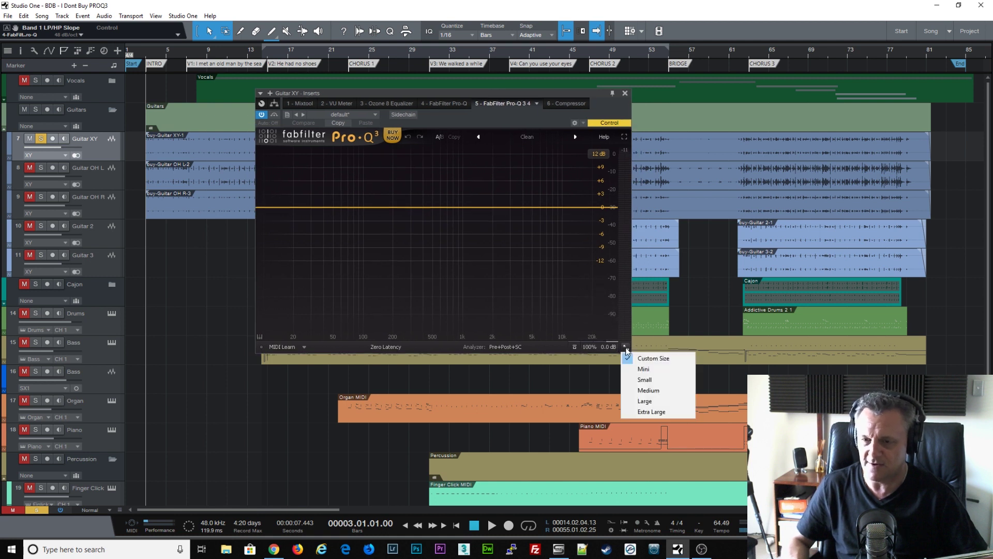
pyautogui.click(650, 390)
pyautogui.click(679, 383)
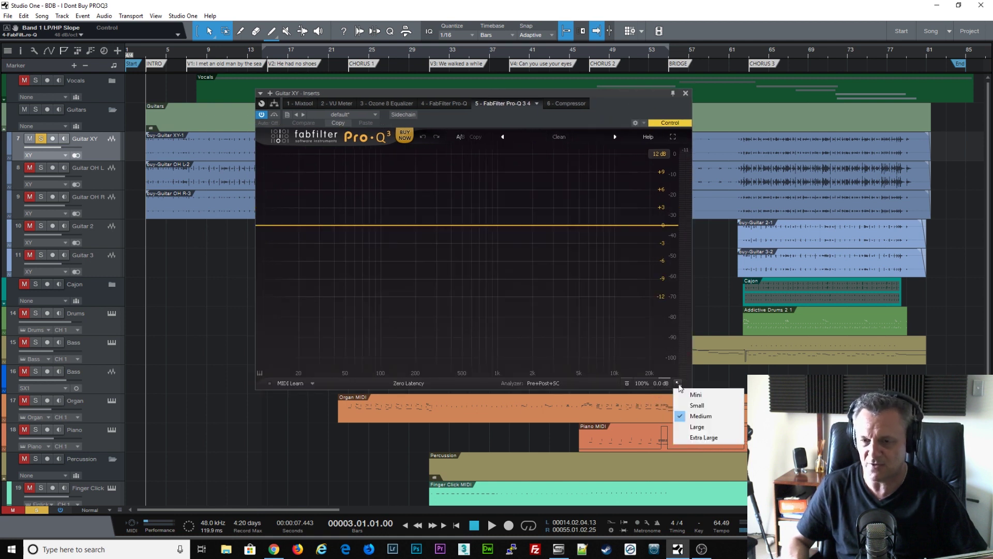
pyautogui.click(688, 428)
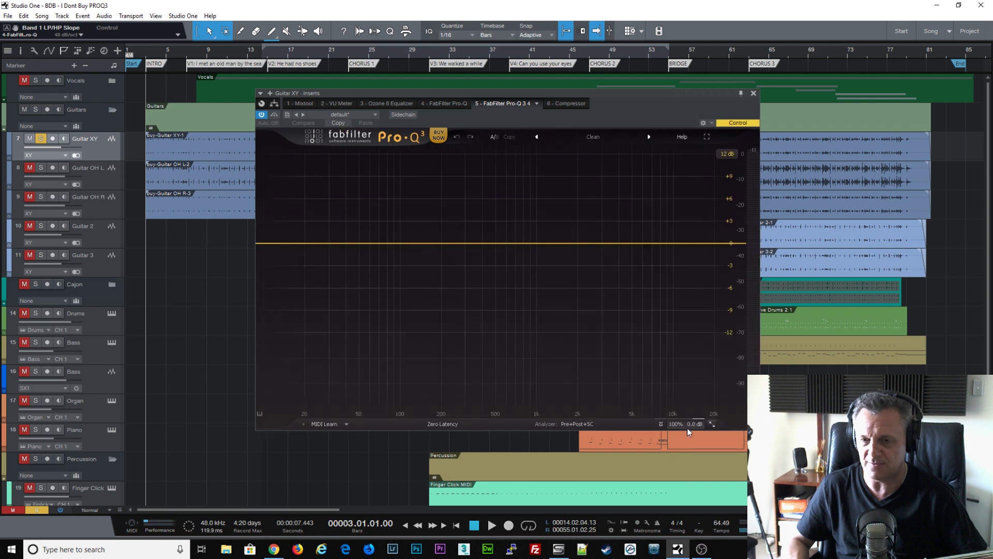
# - Try full-screen mode, exit it, restore the Large size and reposition the plugin window
pyautogui.click(707, 137)
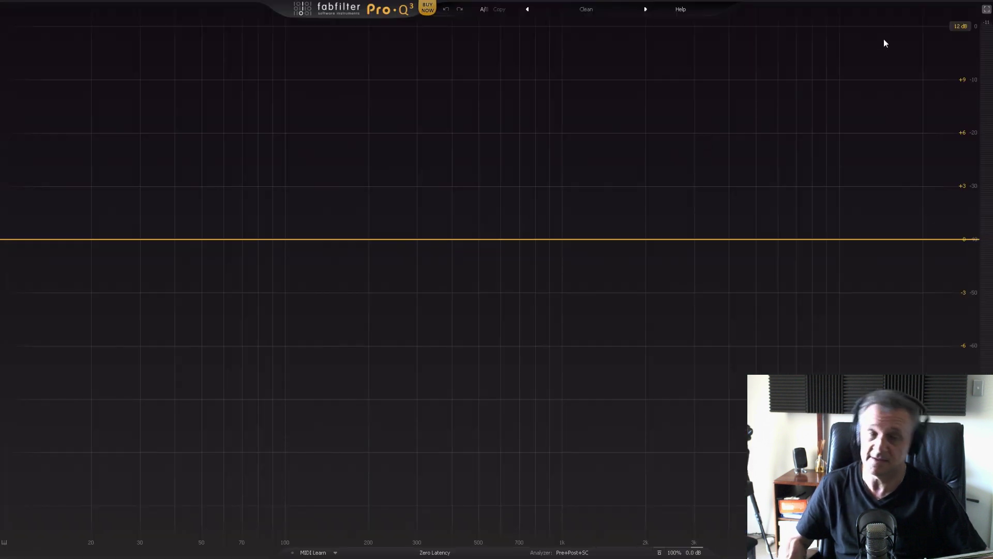
pyautogui.click(986, 10)
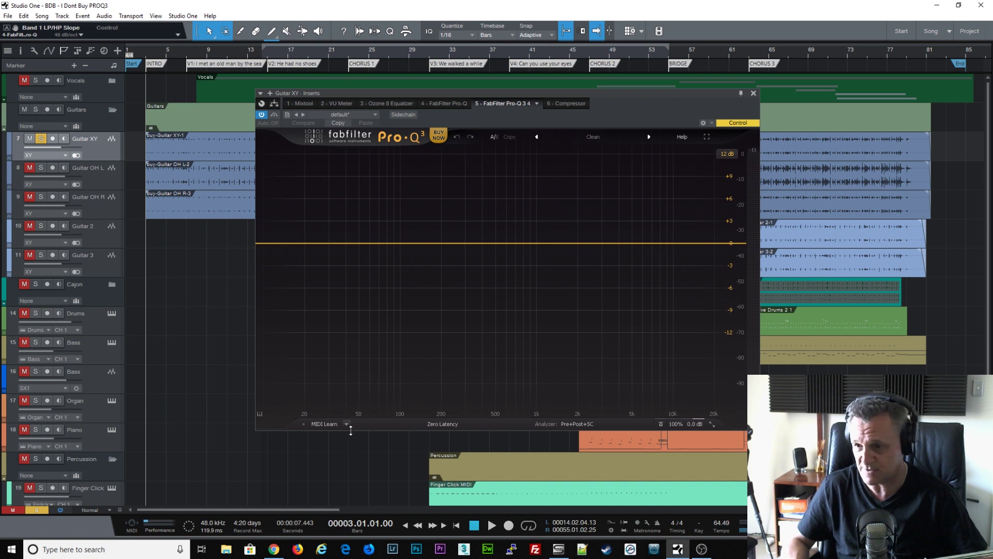
pyautogui.moveTo(351, 430)
pyautogui.mouseDown()
pyautogui.moveTo(338, 350)
pyautogui.moveTo(344, 437)
pyautogui.moveTo(326, 435)
pyautogui.moveTo(348, 437)
pyautogui.mouseUp()
pyautogui.click(712, 431)
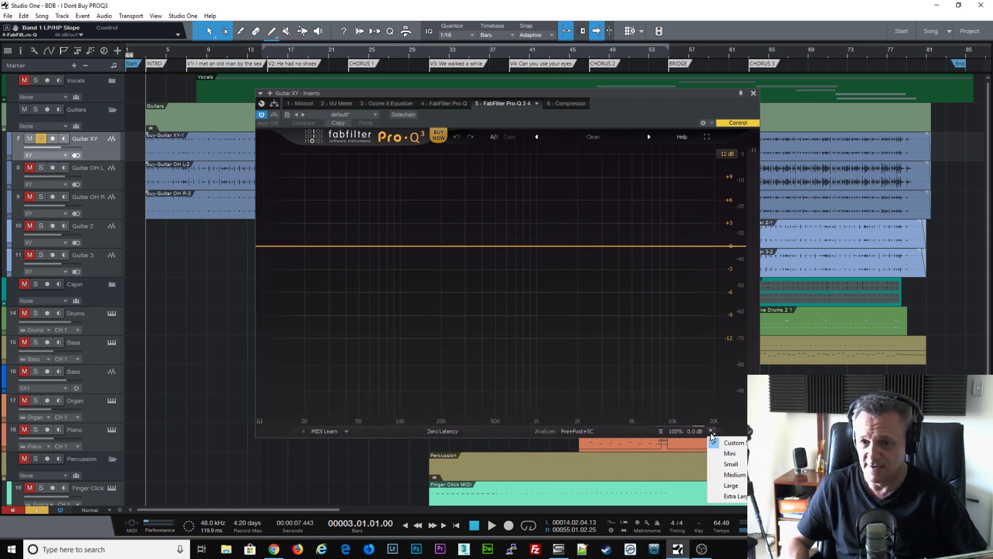
pyautogui.click(731, 487)
pyautogui.moveTo(604, 96); pyautogui.dragTo(557, 83)
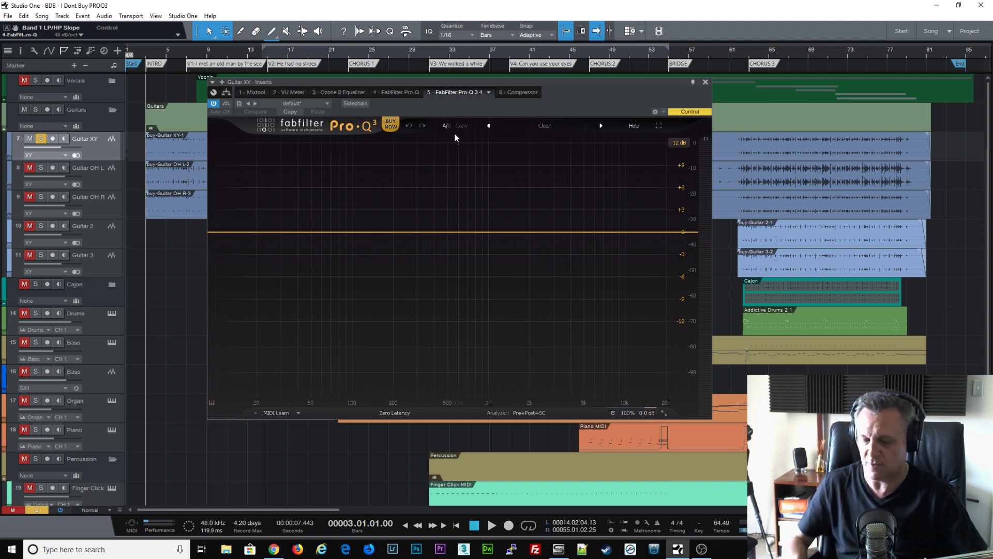
# - Add a bell band near 43 Hz, solo it, and sweep it while the guitar plays
pyautogui.click(303, 232)
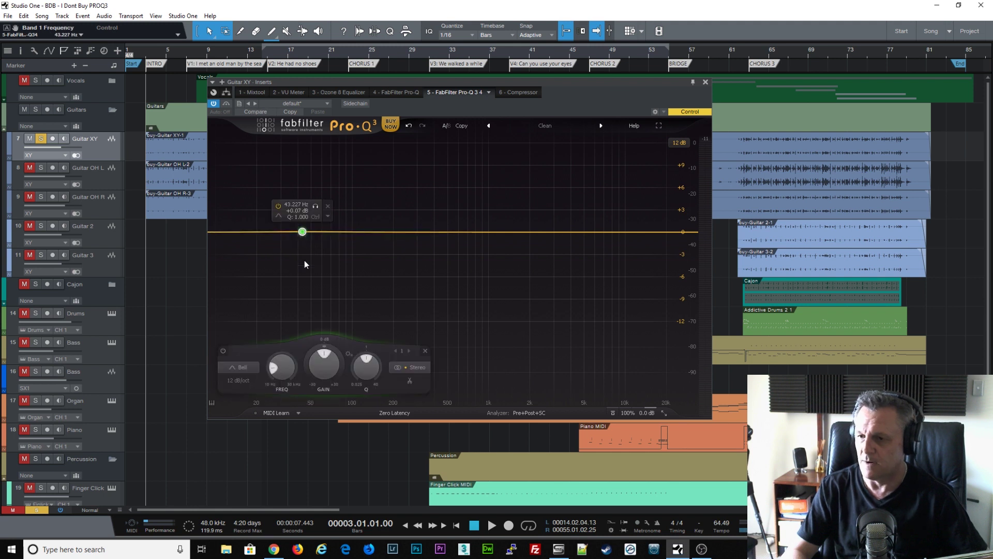
pyautogui.moveTo(303, 232); pyautogui.dragTo(304, 232)
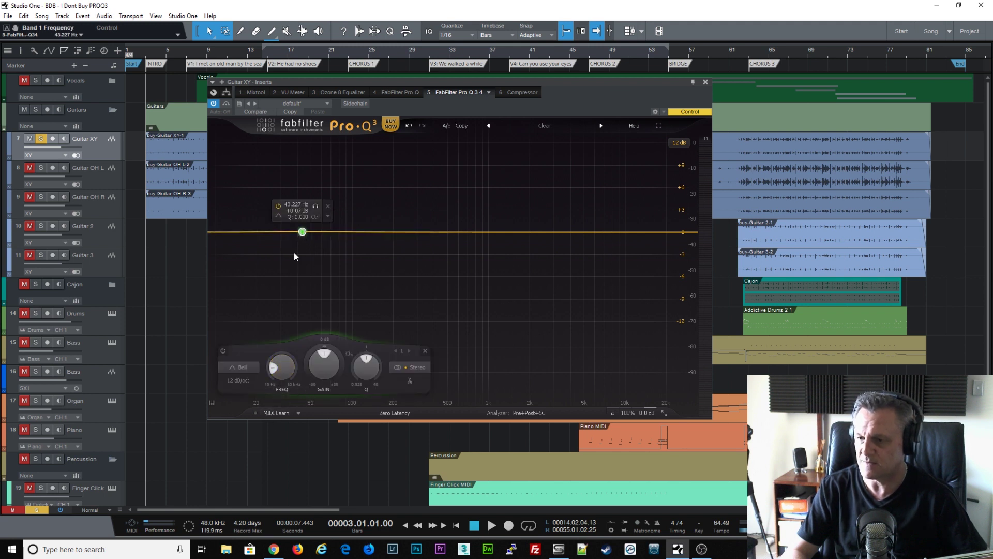
pyautogui.click(316, 209)
pyautogui.press('space')
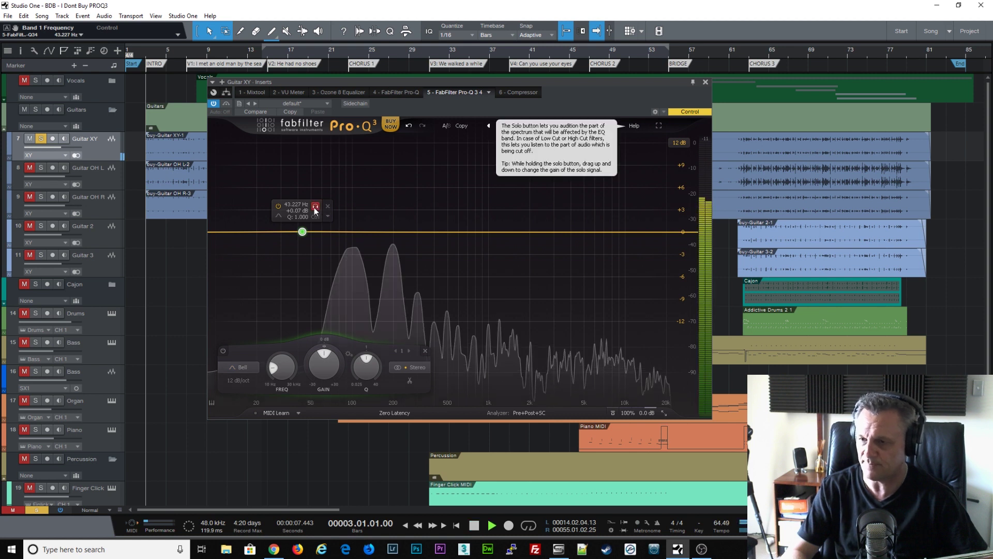
pyautogui.moveTo(316, 210); pyautogui.dragTo(290, 214)
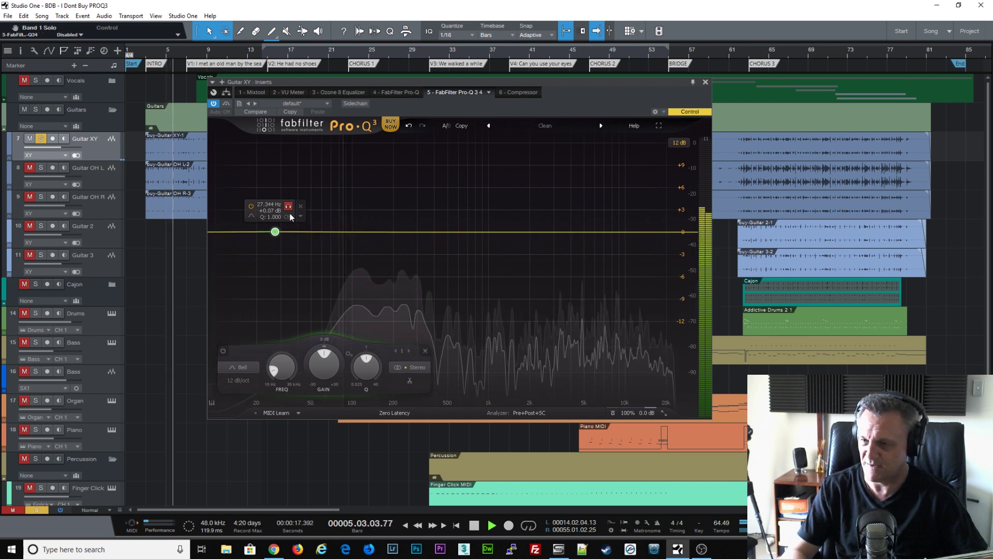
# - Turn band 1 into a Brickwall low cut at 27.344 Hz
pyautogui.click(241, 366)
pyautogui.click(234, 295)
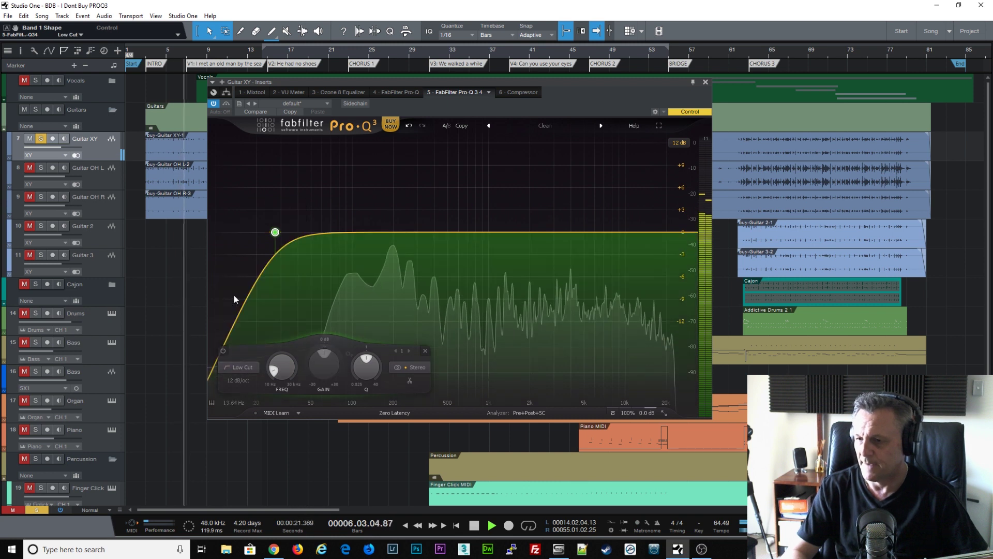
pyautogui.press('space')
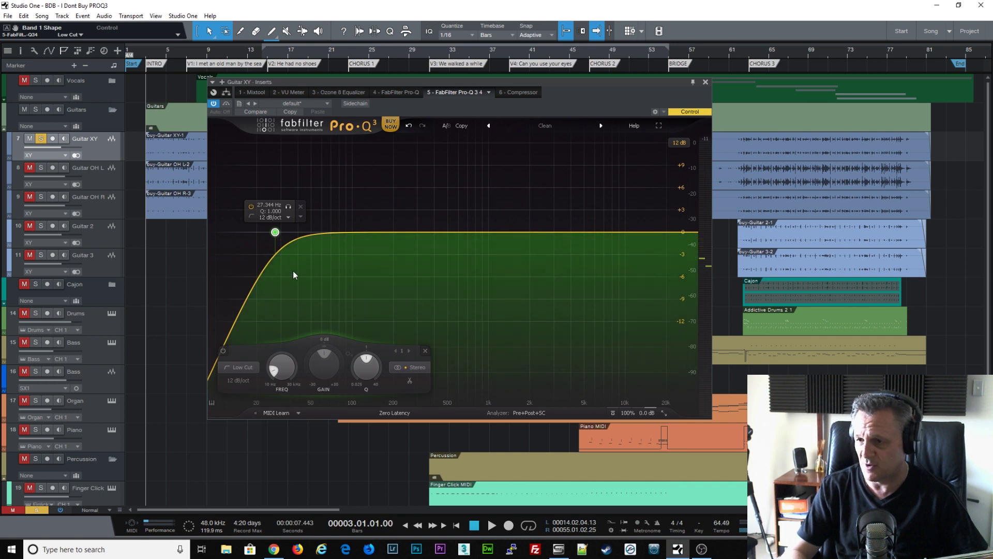
pyautogui.click(239, 381)
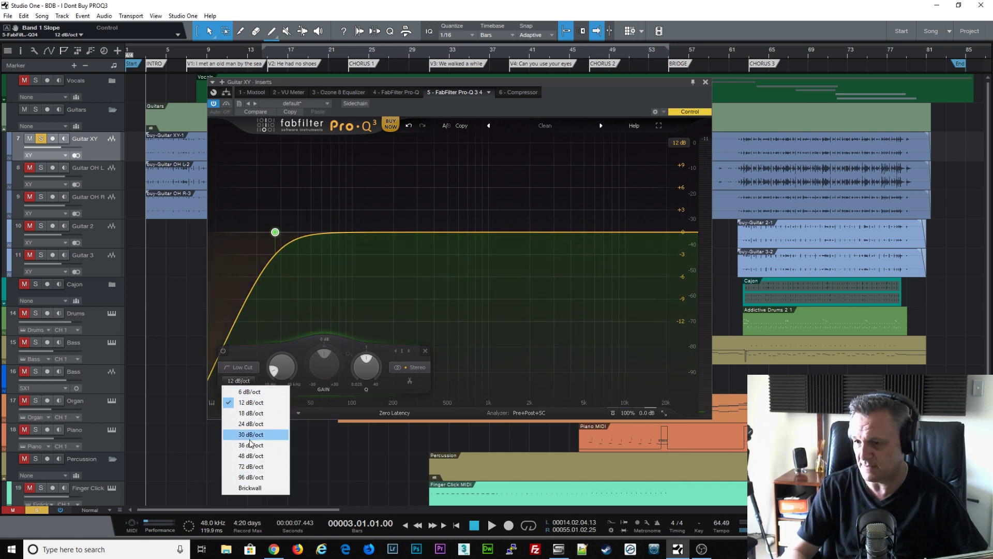
pyautogui.click(254, 488)
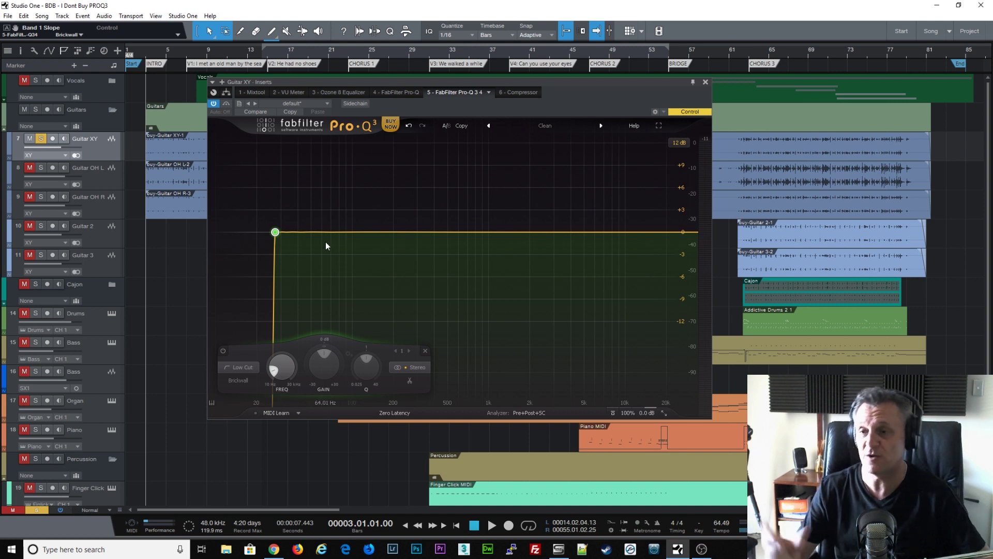
# - Add bell band 2 and solo-sweep its frequency during playback
pyautogui.moveTo(276, 232)
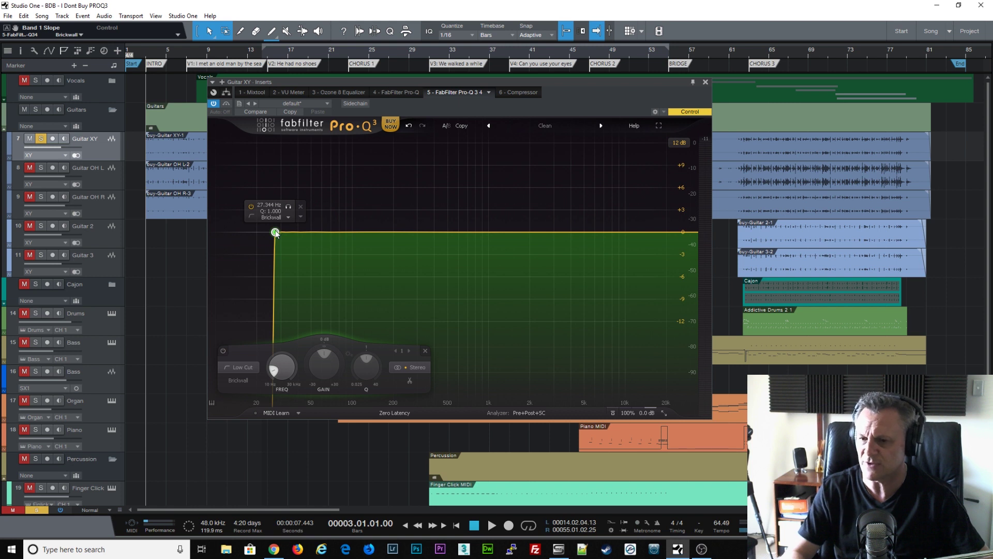
pyautogui.click(306, 234)
pyautogui.moveTo(328, 251); pyautogui.dragTo(365, 253)
pyautogui.press('space')
pyautogui.press('space')
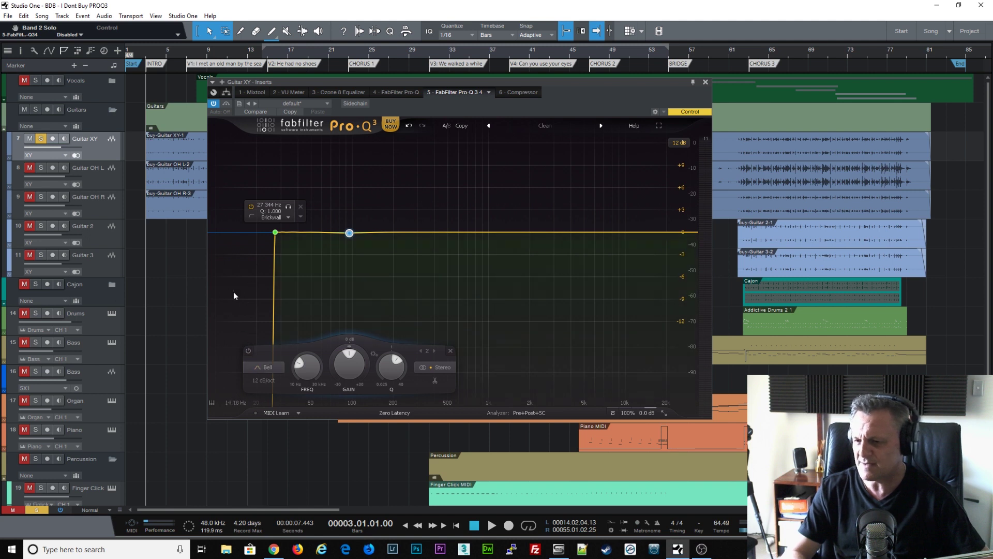
# - Show the piano keyboard, set band 2 to 99.737 Hz at 0 dB, and open analyzer settings
pyautogui.click(212, 402)
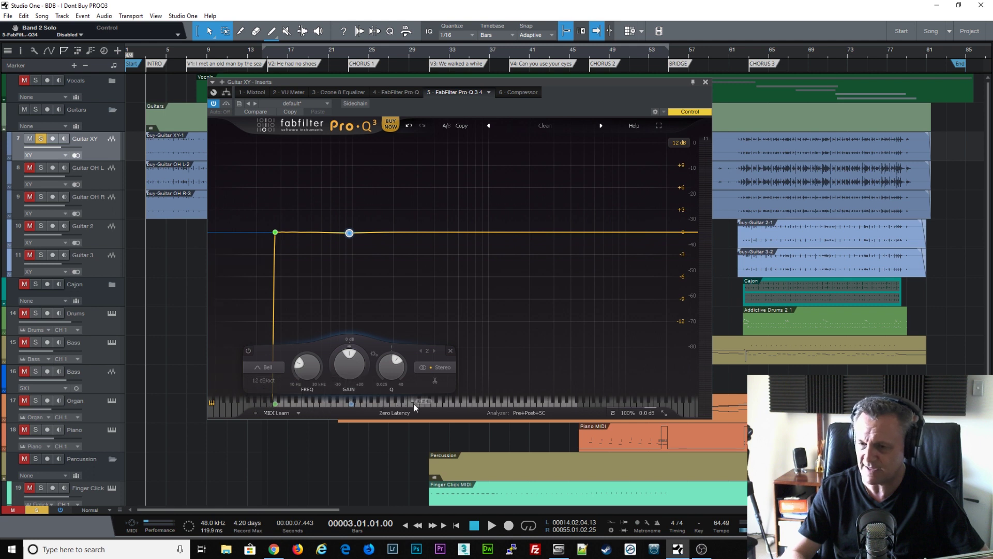
pyautogui.moveTo(350, 245)
pyautogui.moveTo(352, 236)
pyautogui.mouseDown()
pyautogui.moveTo(373, 233)
pyautogui.moveTo(350, 236)
pyautogui.mouseUp()
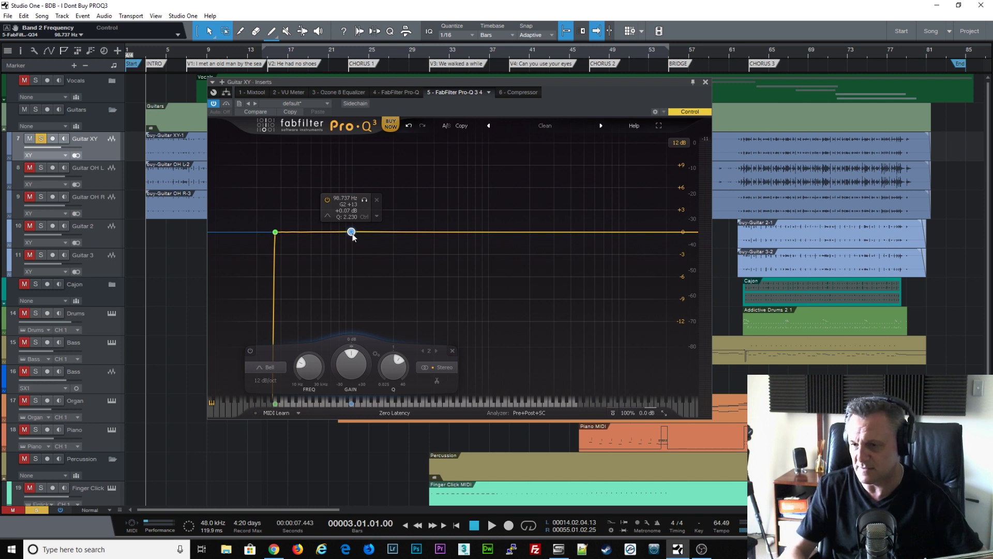
pyautogui.moveTo(353, 236); pyautogui.dragTo(353, 236)
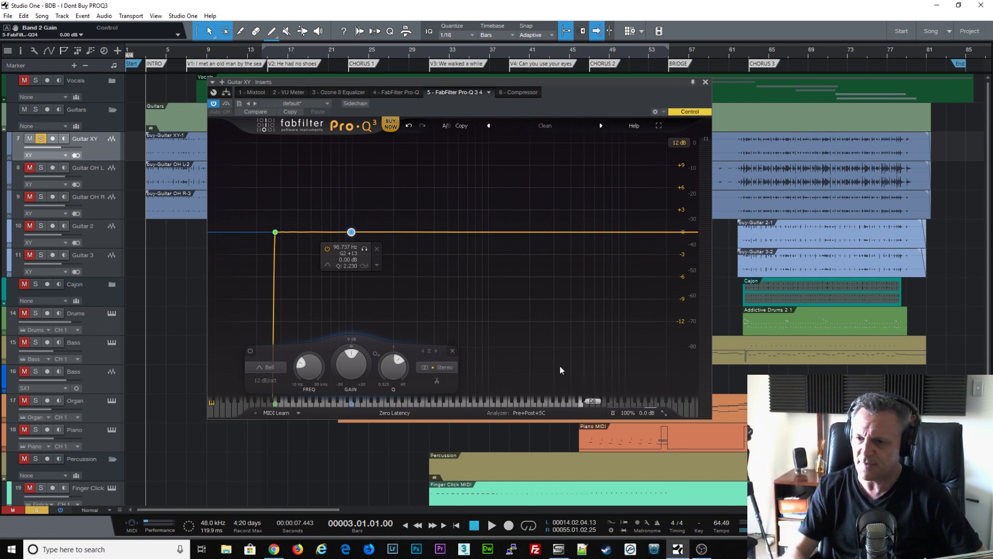
pyautogui.click(527, 417)
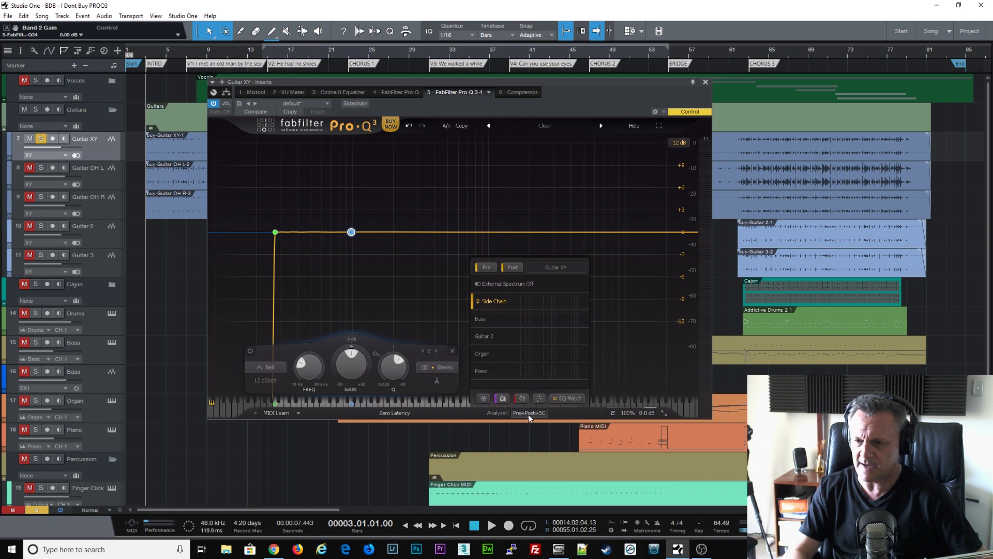
# - Enable analyzer Freeze and create band 3 as a notch at the G3 spectrum peak
pyautogui.click(481, 399)
pyautogui.press('space')
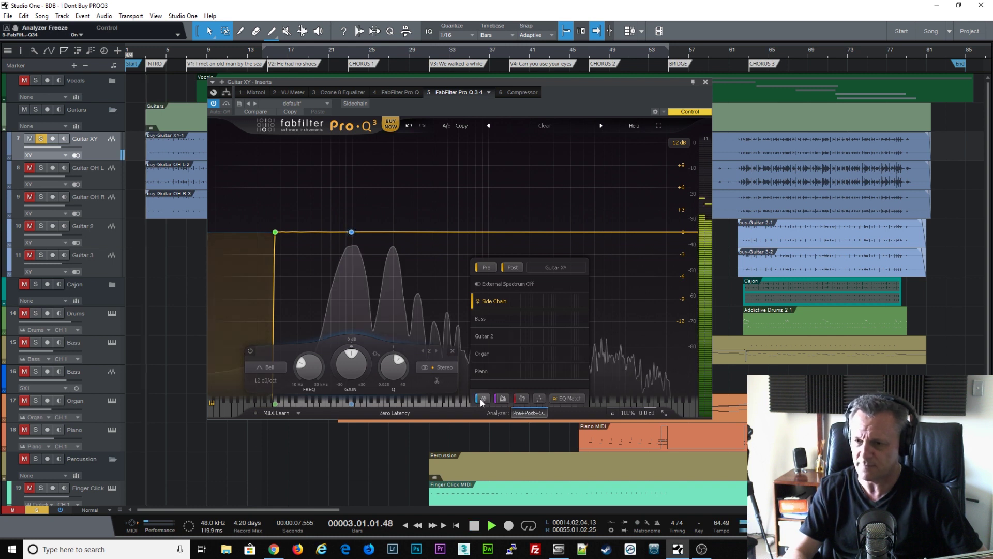
pyautogui.click(523, 412)
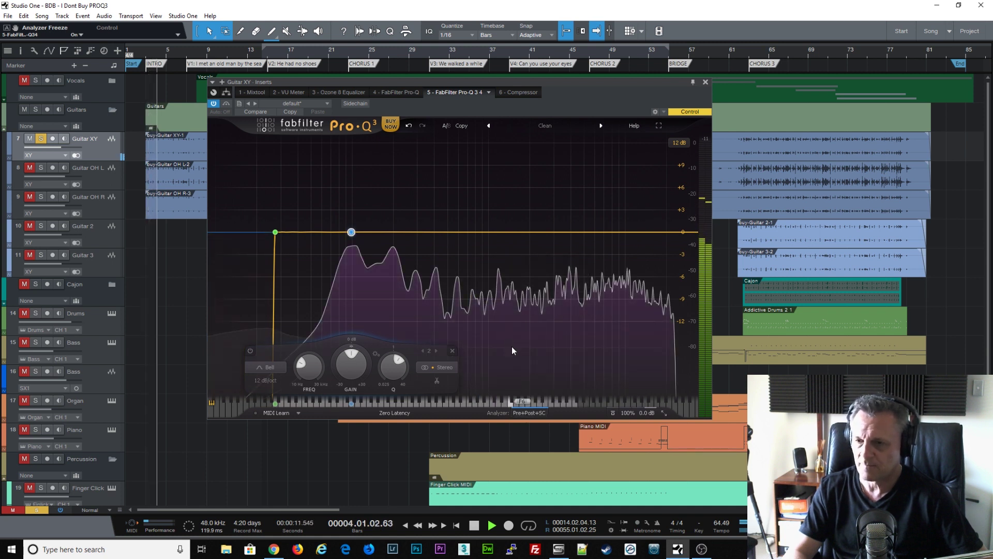
pyautogui.moveTo(514, 338)
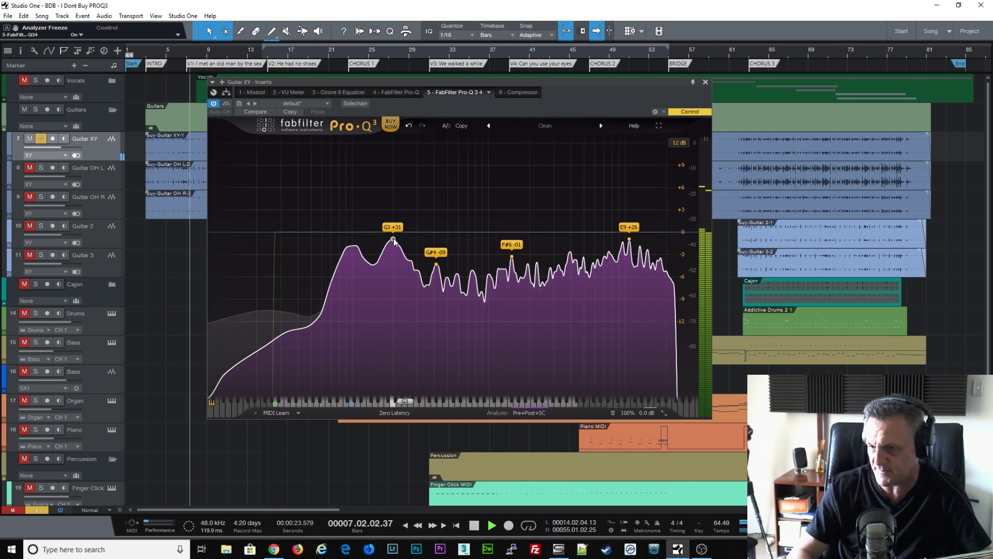
pyautogui.moveTo(393, 249); pyautogui.dragTo(393, 264)
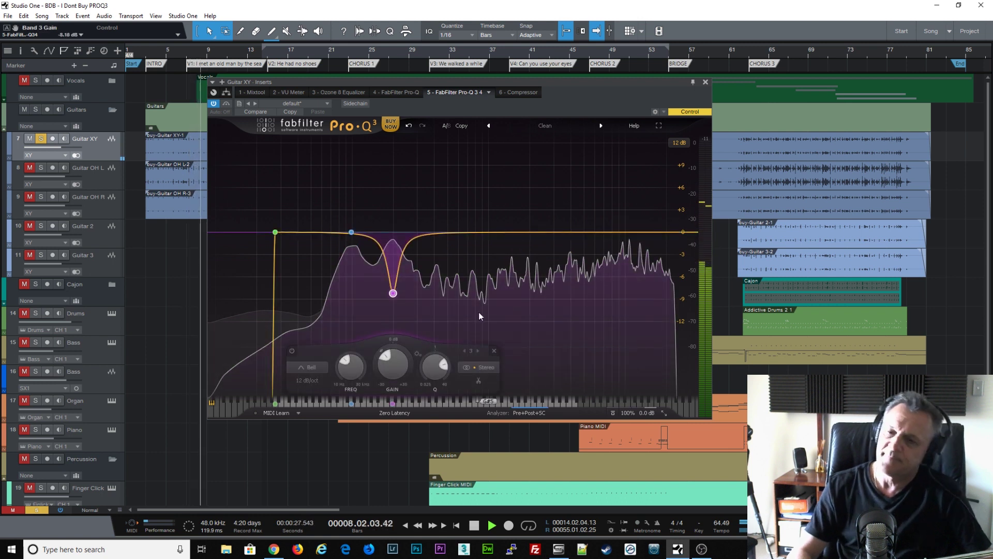
pyautogui.press('space')
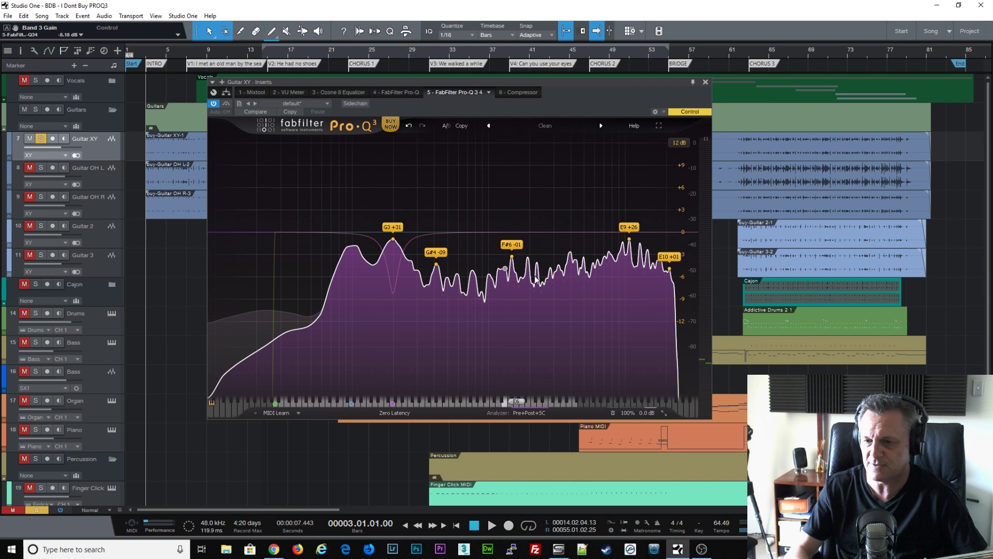
# - Solo-sweep band 3 to 252.89 Hz (B3) and make it a narrow −4.85 dB cut
pyautogui.click(533, 412)
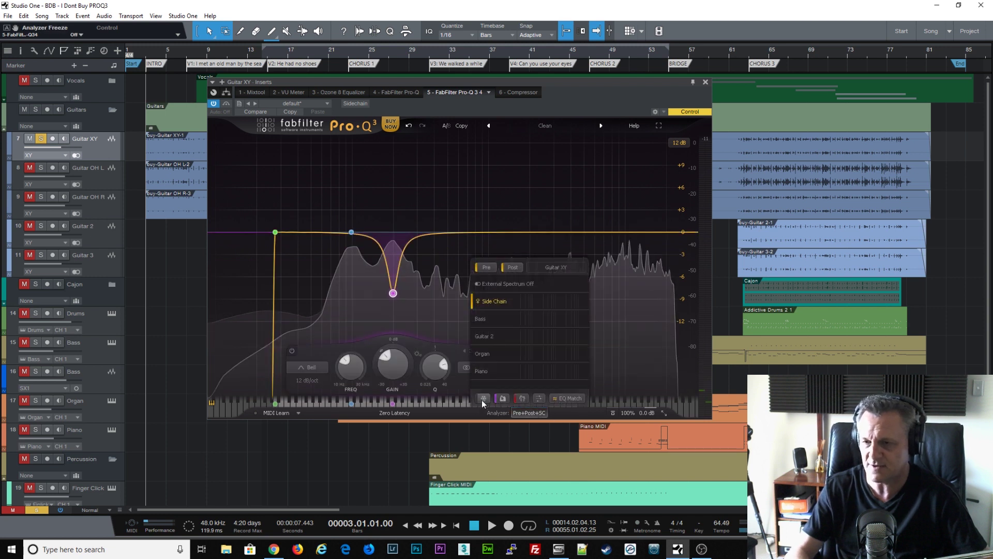
pyautogui.moveTo(394, 293)
pyautogui.moveTo(393, 293); pyautogui.dragTo(393, 235)
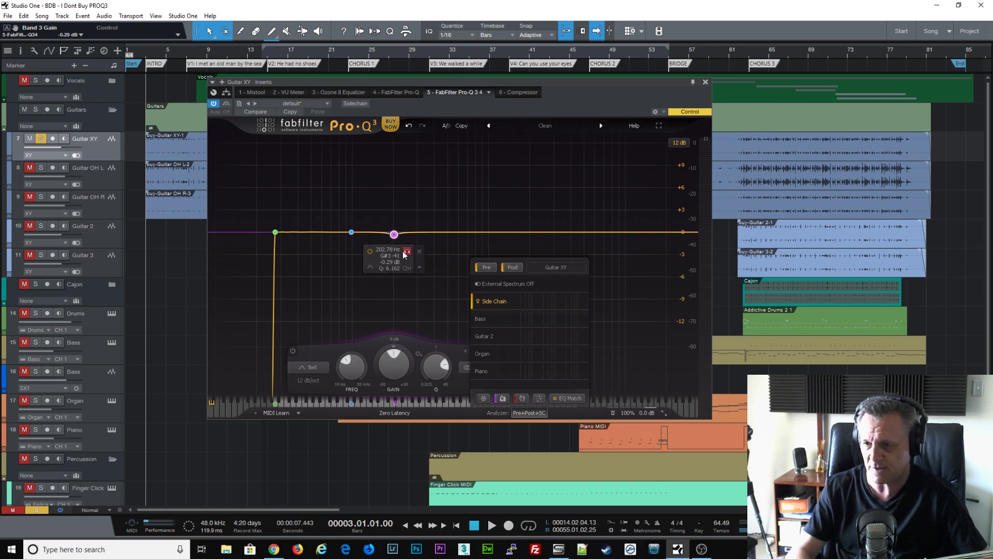
pyautogui.press('space')
pyautogui.moveTo(409, 254)
pyautogui.mouseDown()
pyautogui.moveTo(429, 254)
pyautogui.moveTo(417, 257)
pyautogui.moveTo(406, 241)
pyautogui.moveTo(407, 267)
pyautogui.mouseUp()
pyautogui.moveTo(451, 356); pyautogui.dragTo(466, 371)
# - Pull band 2 down into a cut near 102.8 Hz and narrow its Q during playback
pyautogui.moveTo(413, 269)
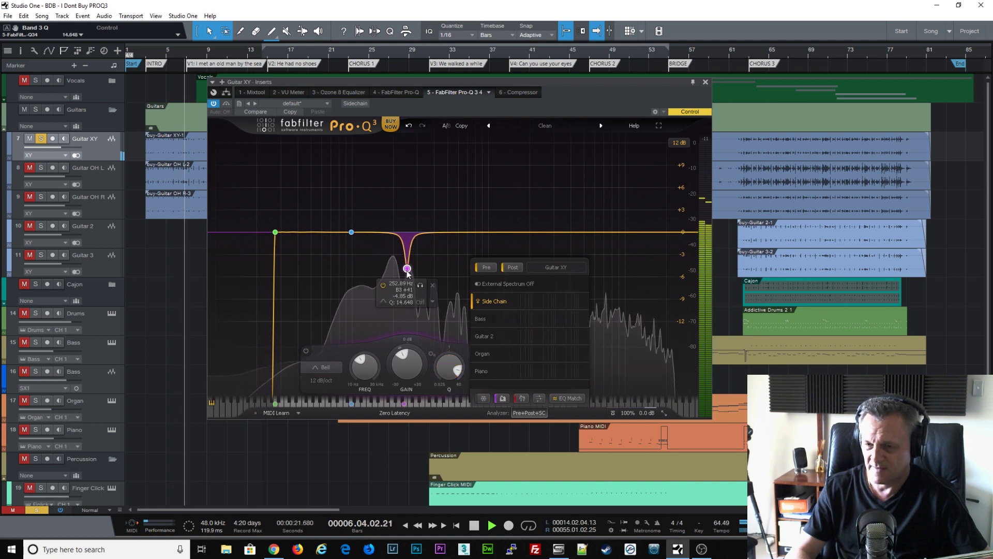
pyautogui.moveTo(352, 233)
pyautogui.press('space')
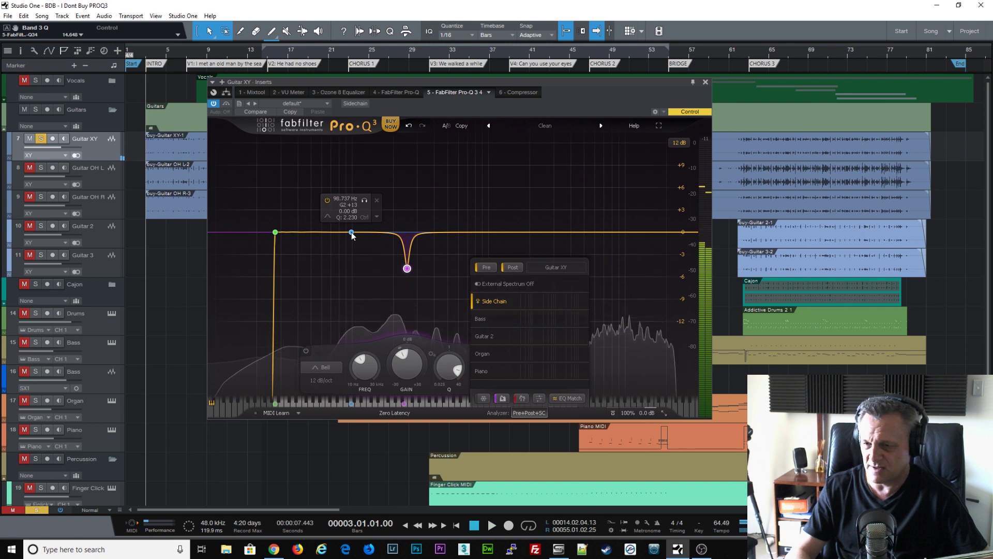
pyautogui.press('space')
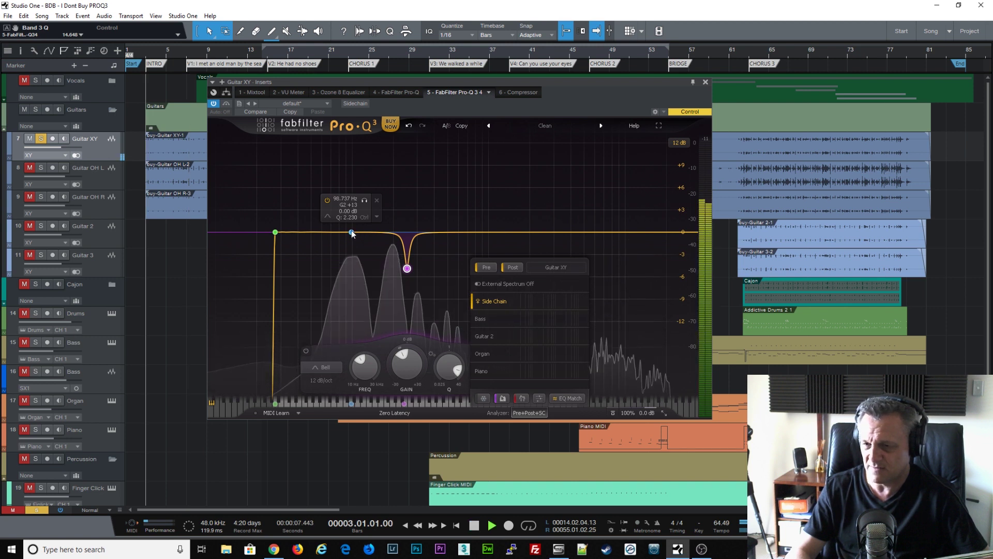
pyautogui.moveTo(352, 233); pyautogui.dragTo(352, 268)
pyautogui.scroll(5, 408, 367)
pyautogui.scroll(3, 409, 366)
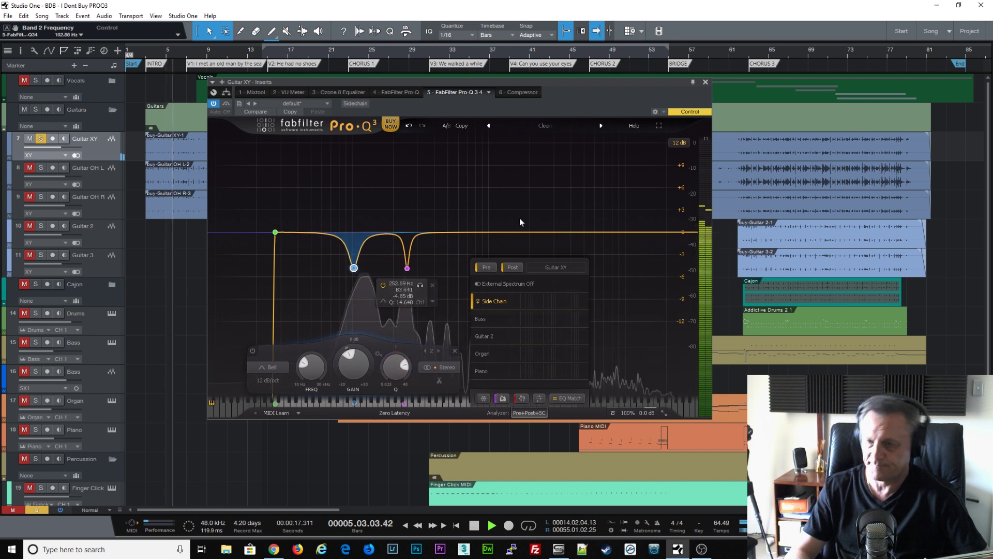
pyautogui.press('space')
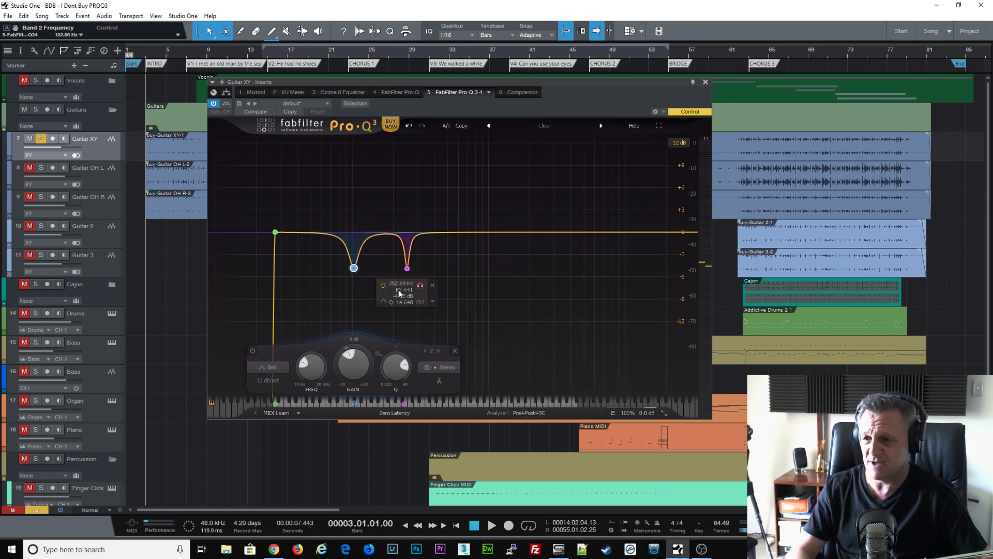
# - Create band 4 as a 12 dB/oct high shelf at 519.37 Hz, +3.39 dB, auditioned during playback
pyautogui.moveTo(454, 232); pyautogui.dragTo(459, 223)
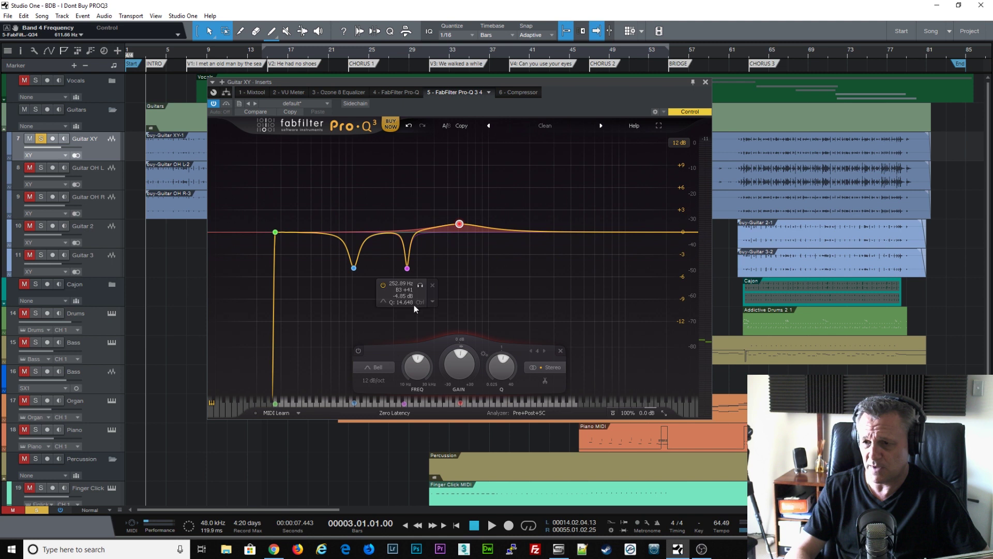
pyautogui.click(385, 368)
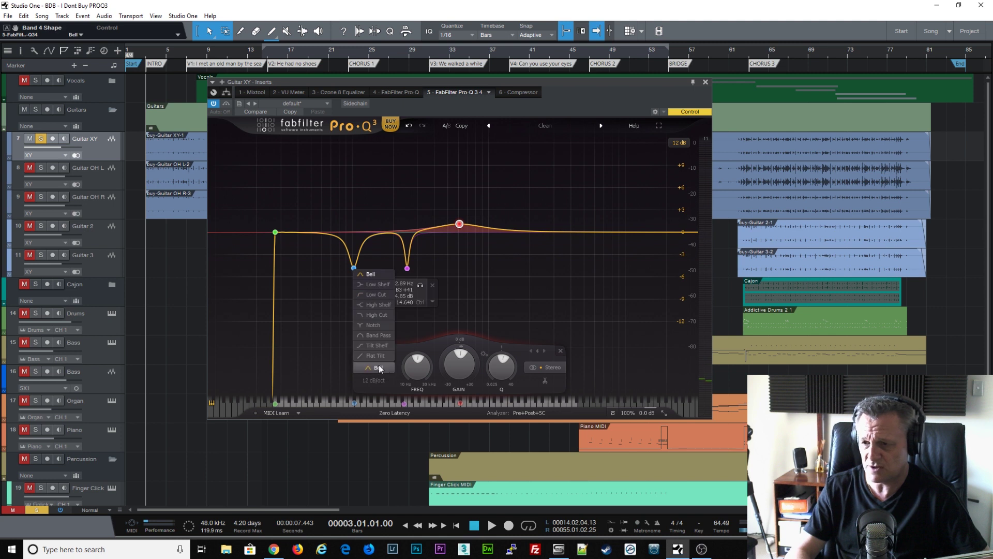
pyautogui.click(377, 304)
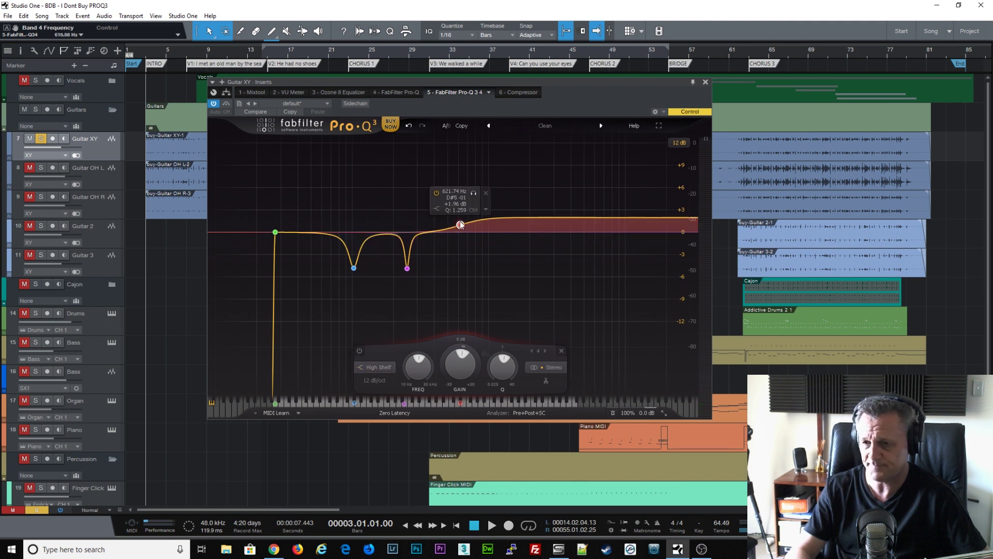
pyautogui.moveTo(461, 224)
pyautogui.mouseDown()
pyautogui.moveTo(458, 212)
pyautogui.moveTo(451, 220)
pyautogui.mouseUp()
pyautogui.press('space')
pyautogui.press('space')
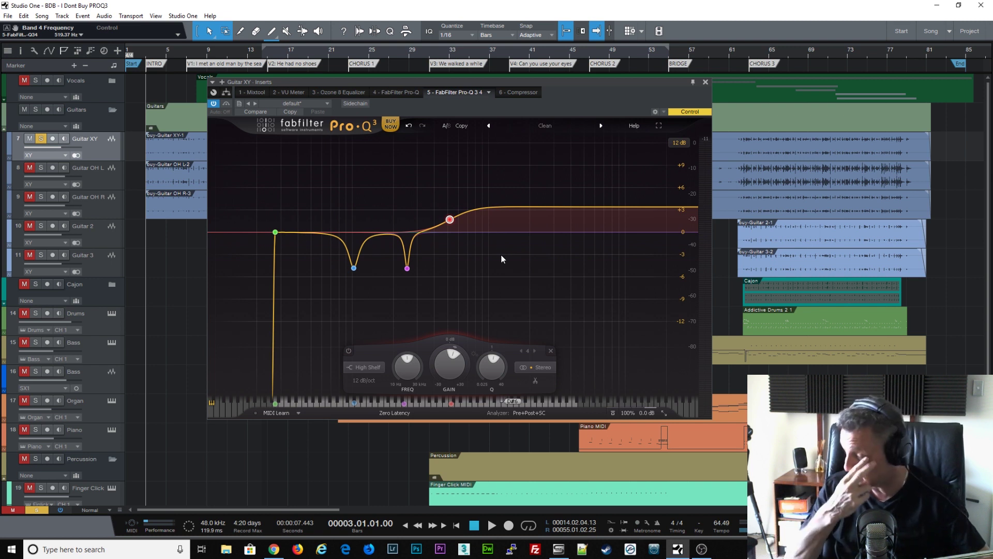
pyautogui.moveTo(476, 244)
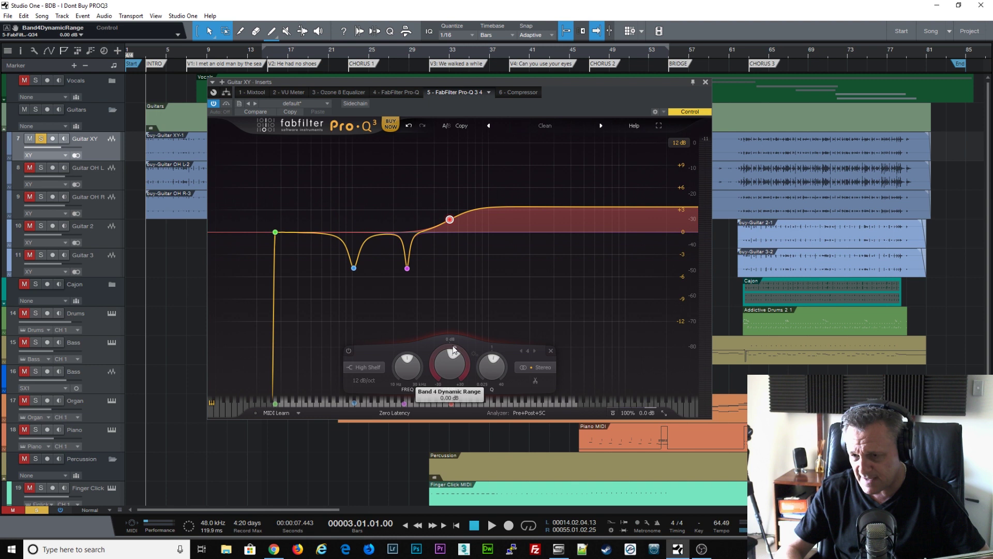
# - Give the high shelf a dynamic range and audition it with playback
pyautogui.moveTo(453, 350); pyautogui.dragTo(449, 399)
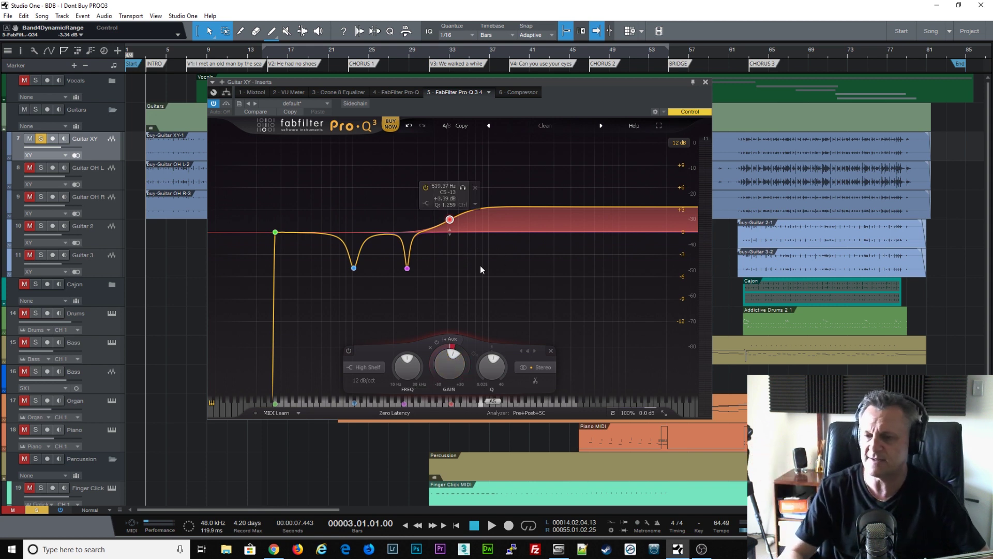
pyautogui.press('space')
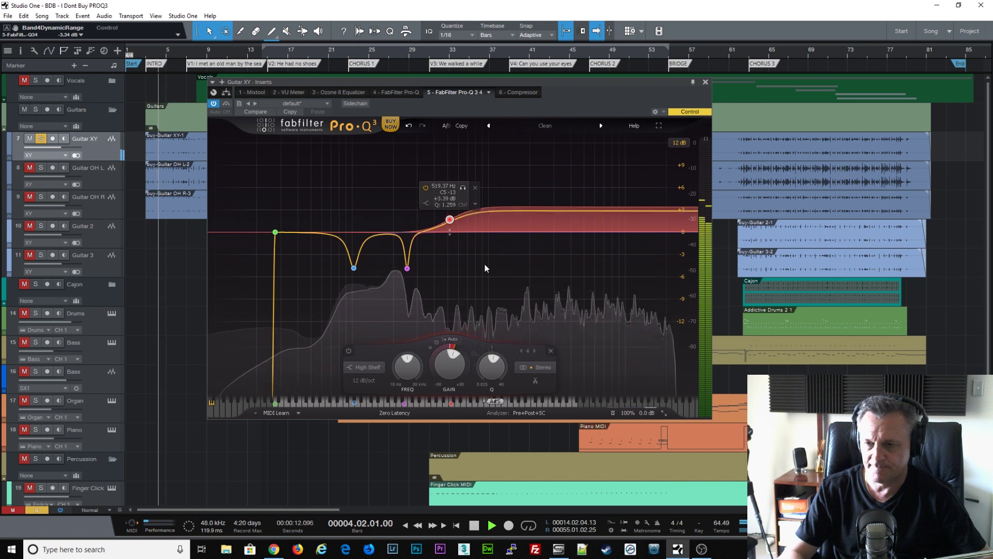
pyautogui.press('space')
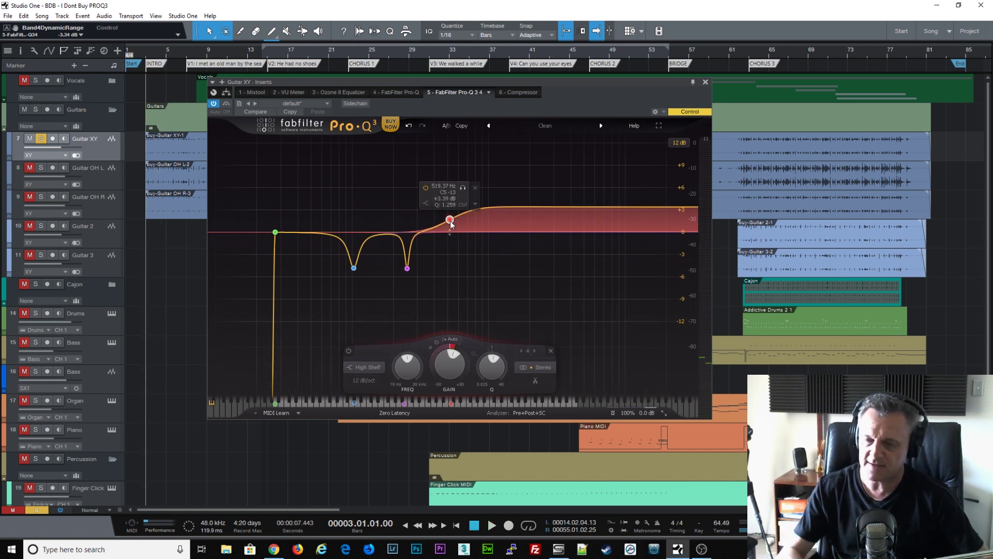
pyautogui.press('space')
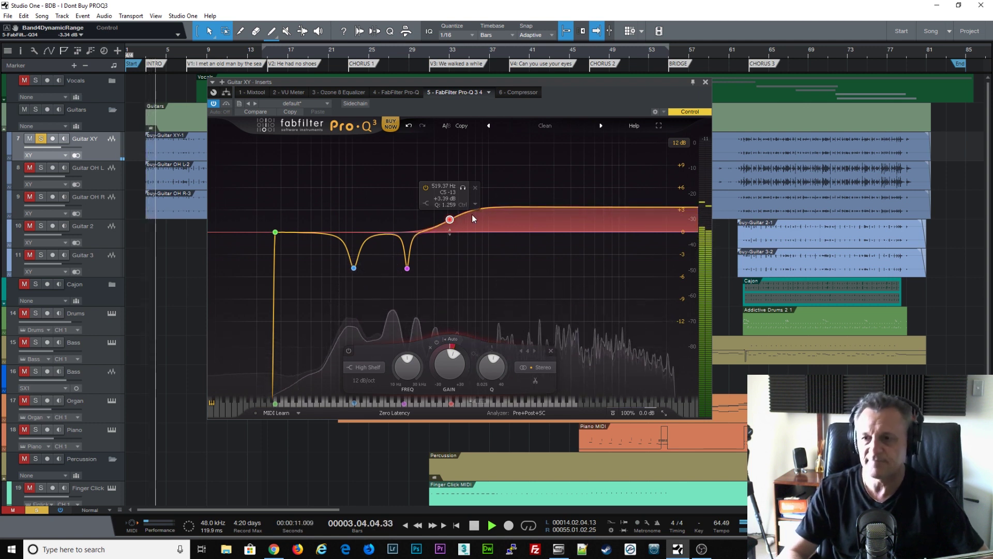
pyautogui.press('space')
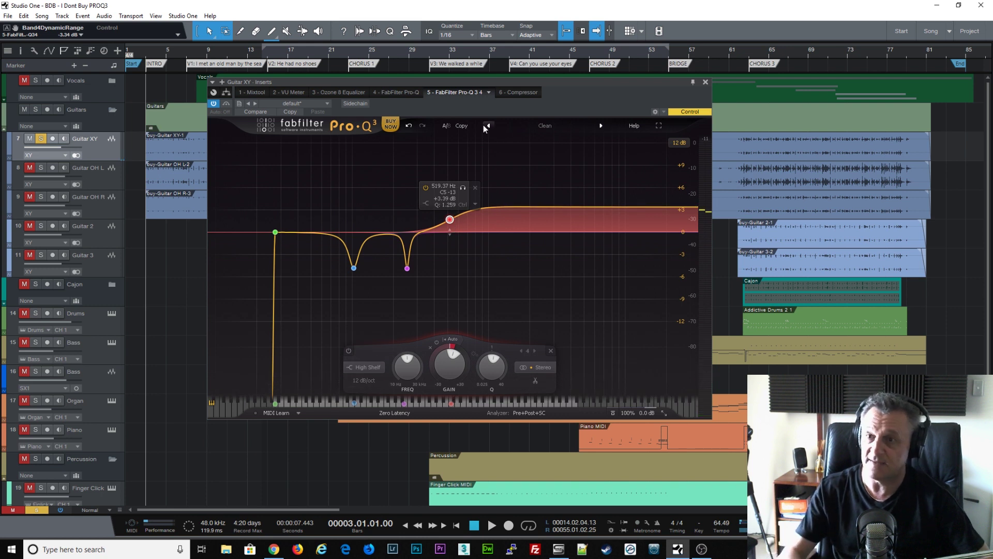
# - Audition from bar 47, then widen the shelf's dynamic range to −6.17 dB
pyautogui.click(589, 54)
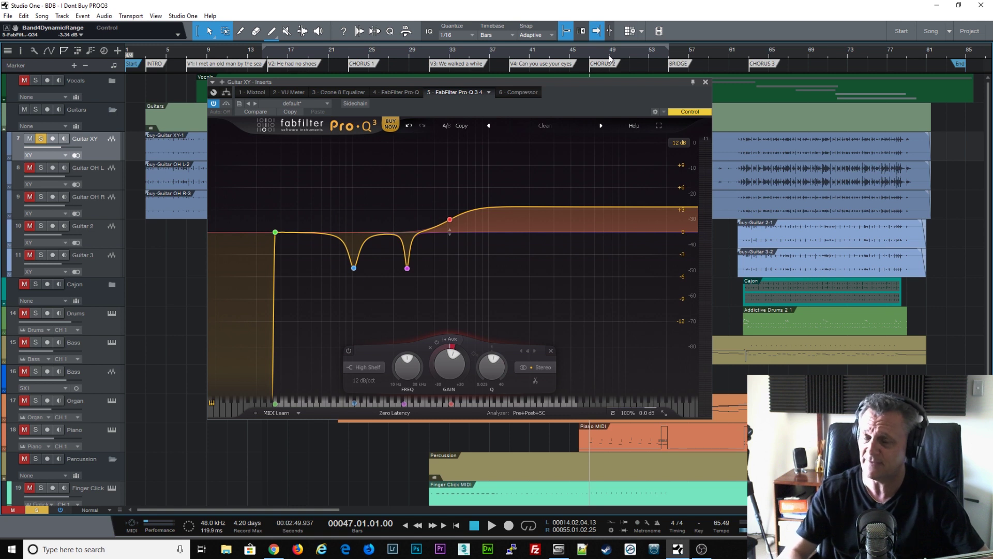
pyautogui.press('space')
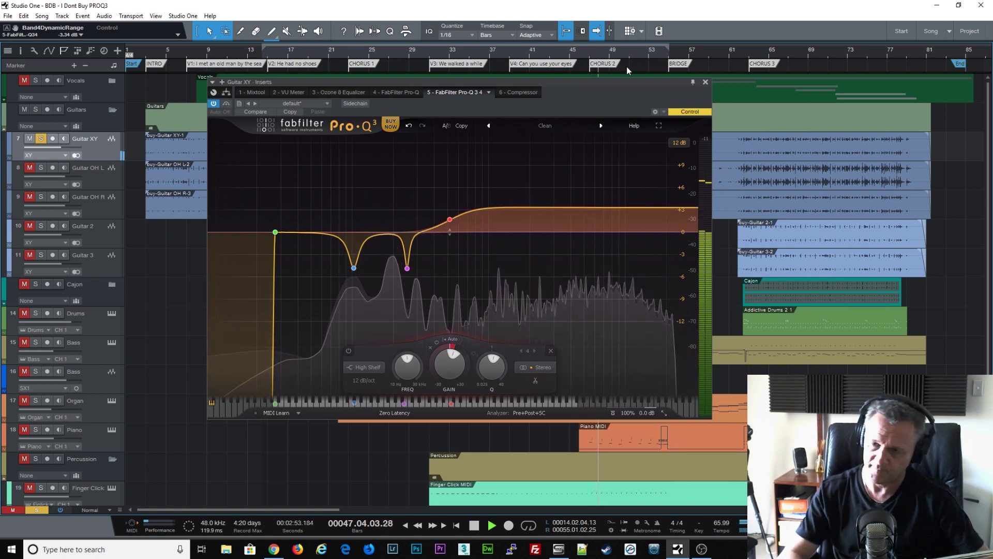
pyautogui.press('space')
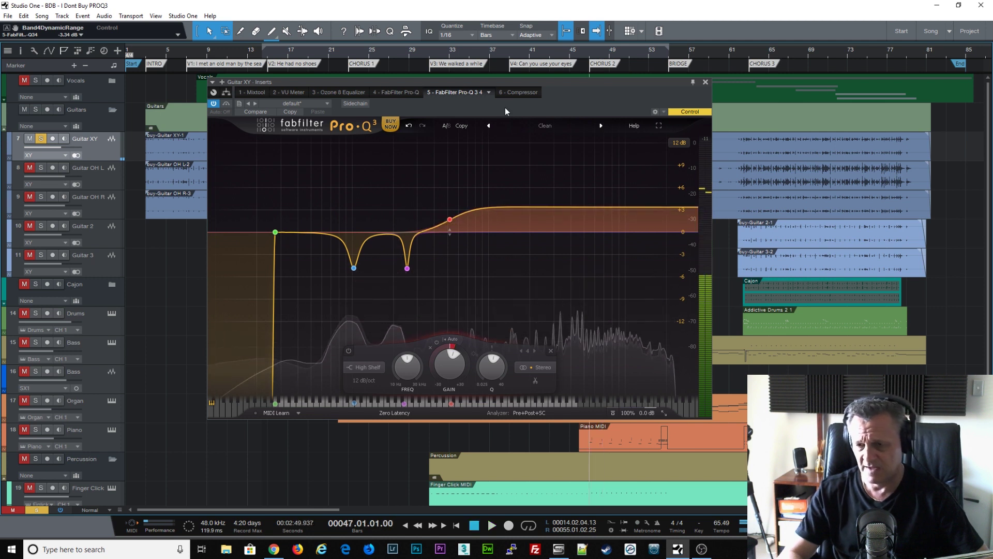
pyautogui.moveTo(445, 349)
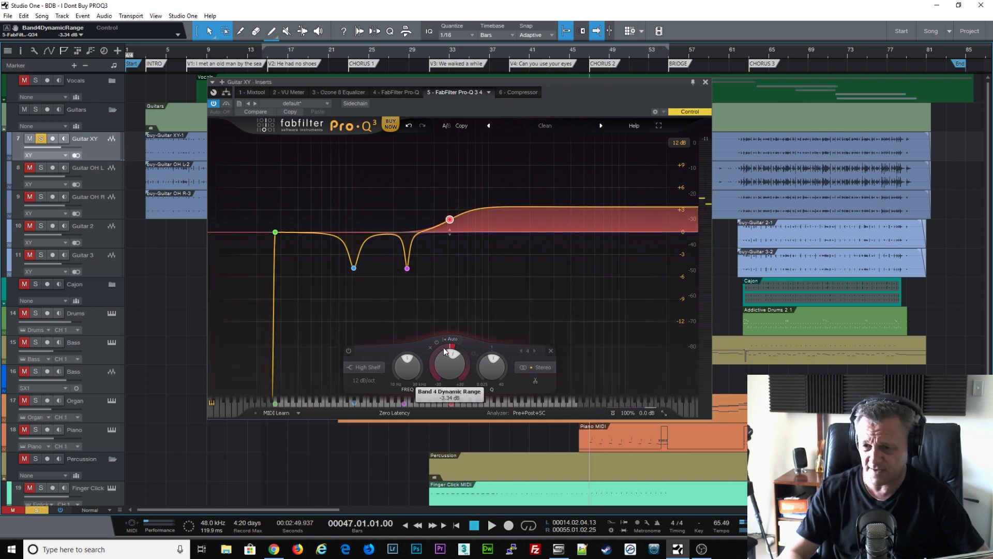
pyautogui.moveTo(439, 349); pyautogui.dragTo(432, 372)
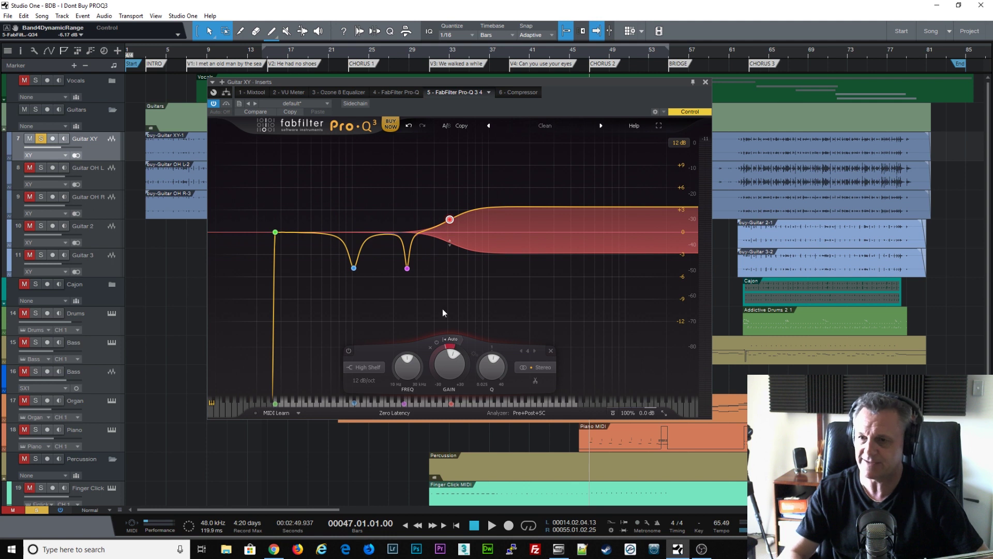
# - Turn off the high shelf's Auto threshold and set it manually to −33.9 dB
pyautogui.click(451, 340)
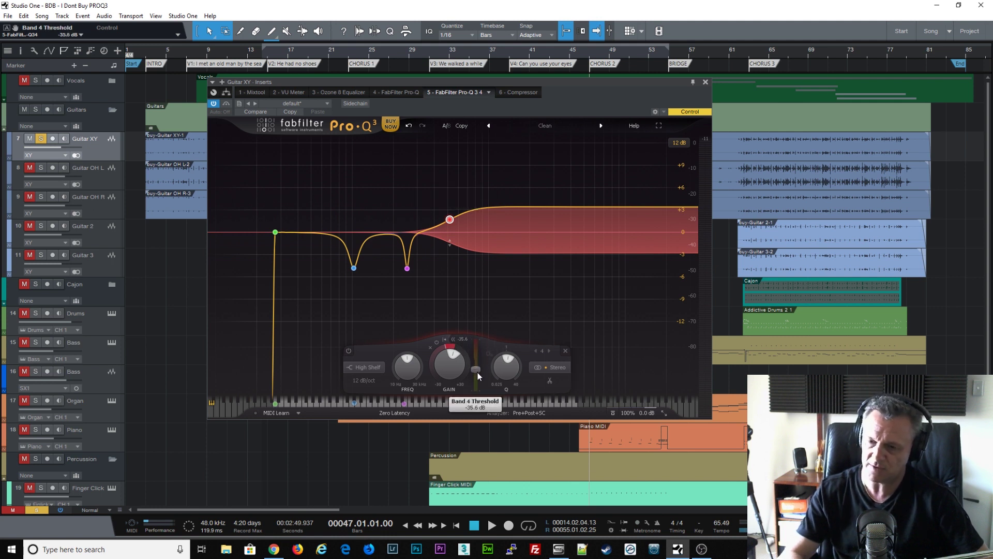
pyautogui.moveTo(480, 363); pyautogui.dragTo(479, 368)
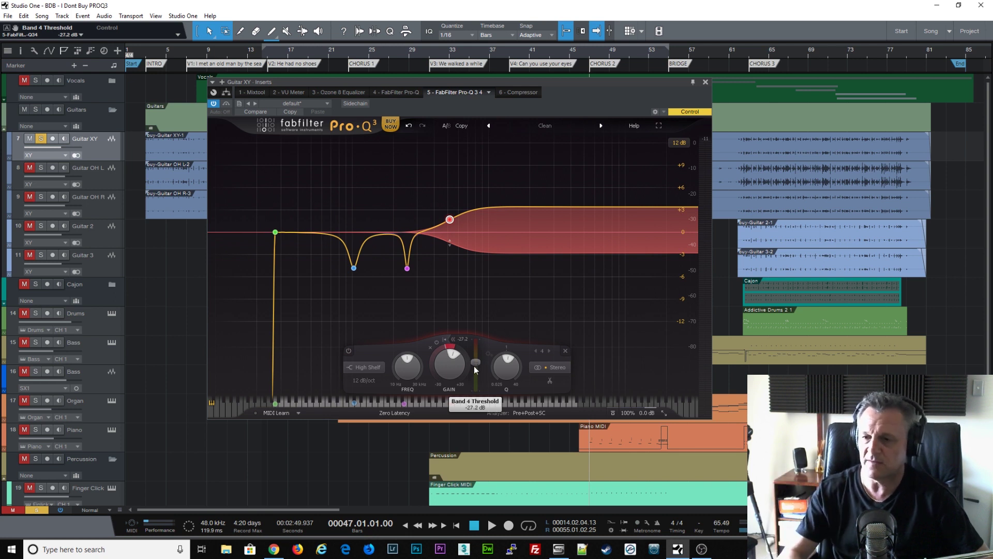
pyautogui.press('space')
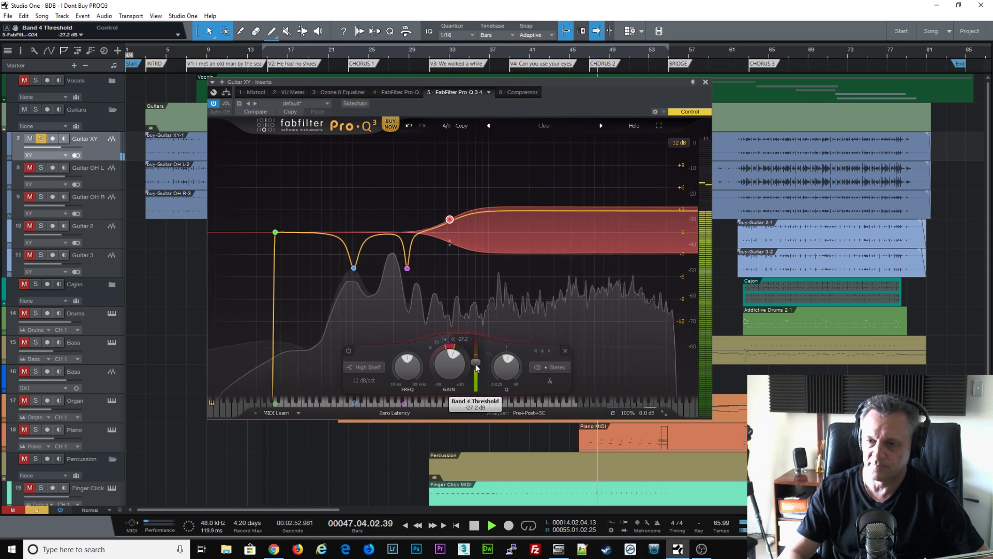
pyautogui.moveTo(477, 368); pyautogui.dragTo(476, 373)
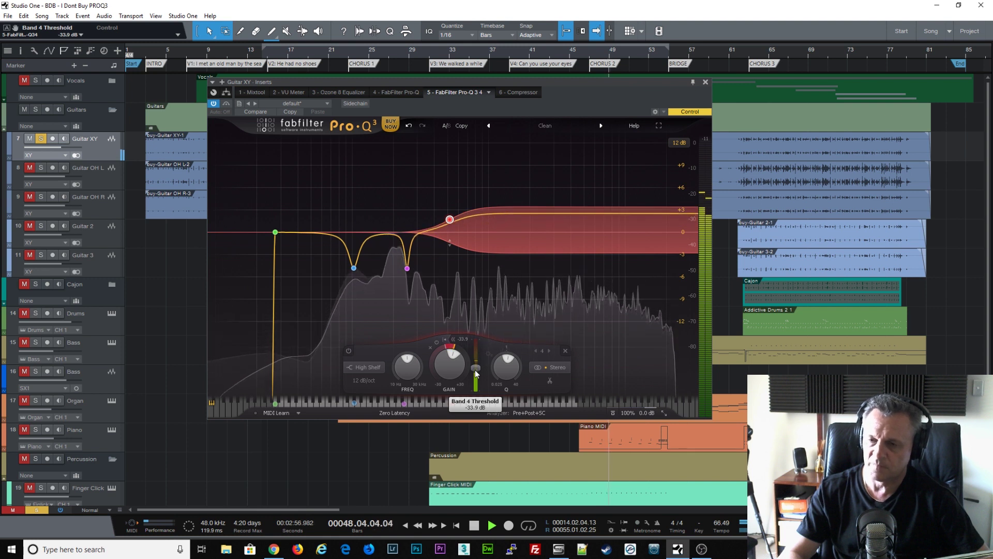
pyautogui.press('space')
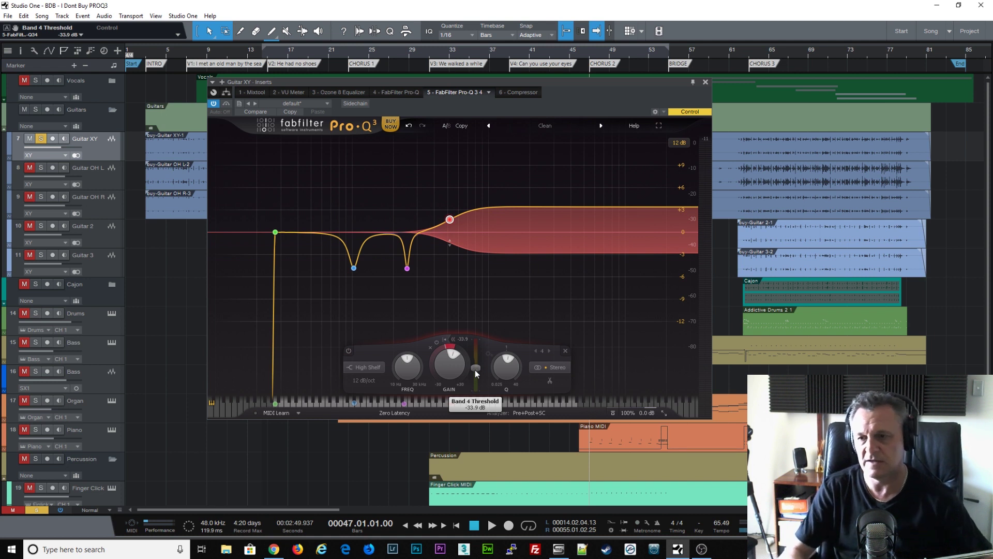
# - Deepen the high shelf's dynamic range much further and audition it
pyautogui.moveTo(449, 242)
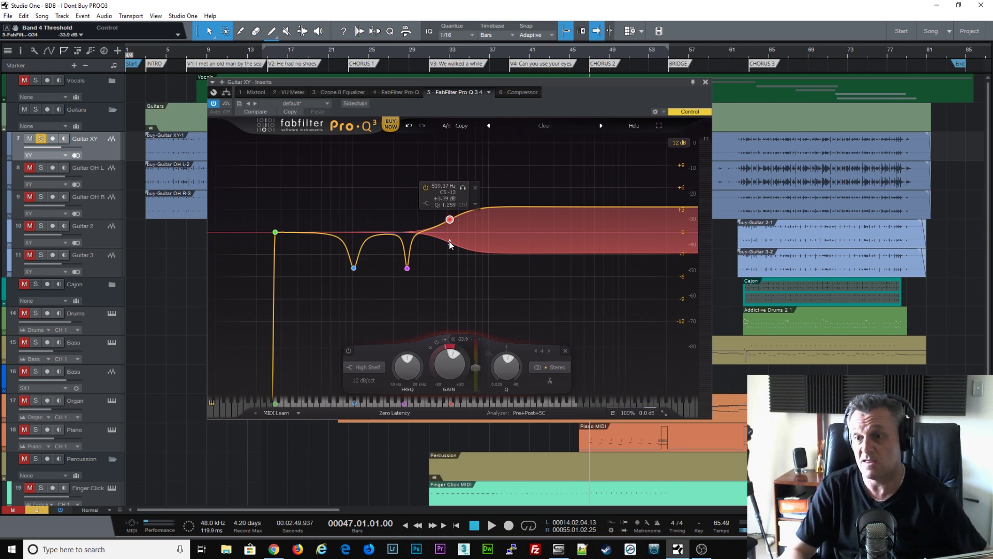
pyautogui.moveTo(449, 241); pyautogui.dragTo(442, 323)
pyautogui.press('space')
pyautogui.press('space')
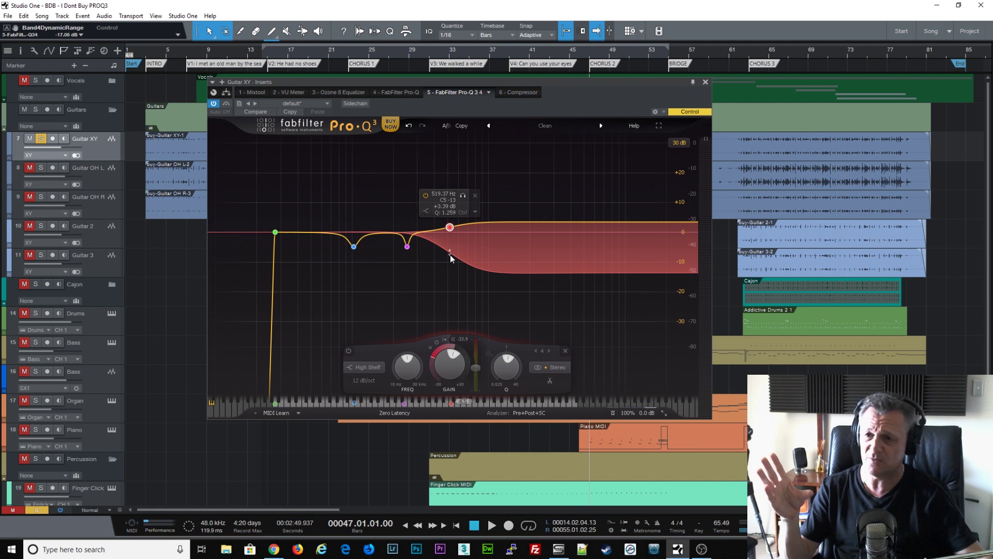
# - Pull band 4's dynamic range back up to about −6 dB
pyautogui.moveTo(450, 257); pyautogui.dragTo(455, 226)
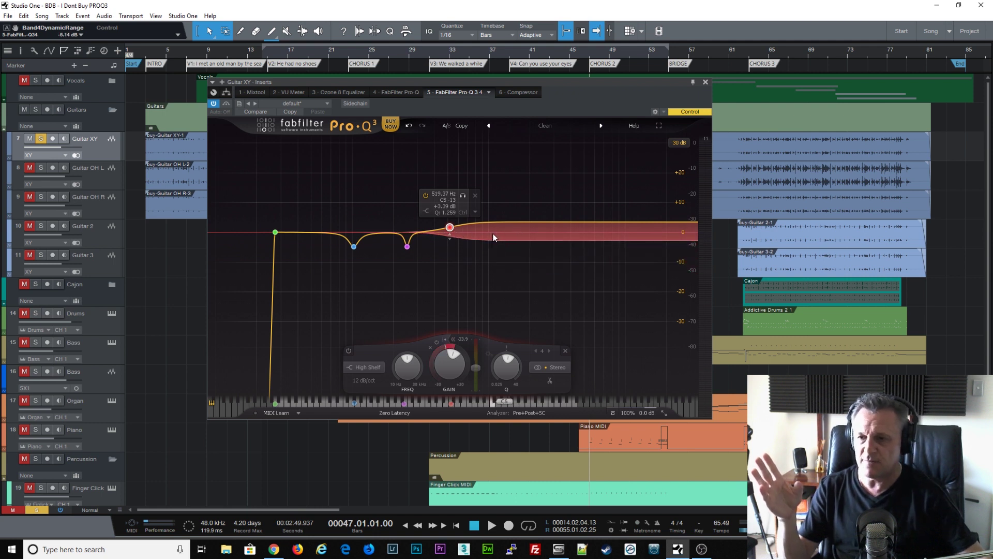
pyautogui.scroll(1, 494, 233)
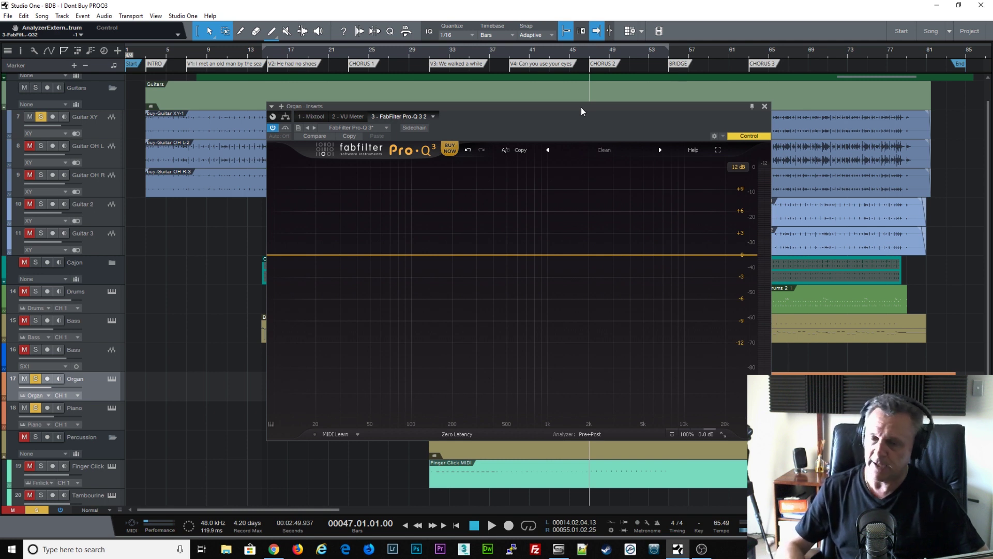
# - Add the Piano track as an external spectrum on the organ's analyzer and play to compare
pyautogui.moveTo(582, 111); pyautogui.dragTo(590, 104)
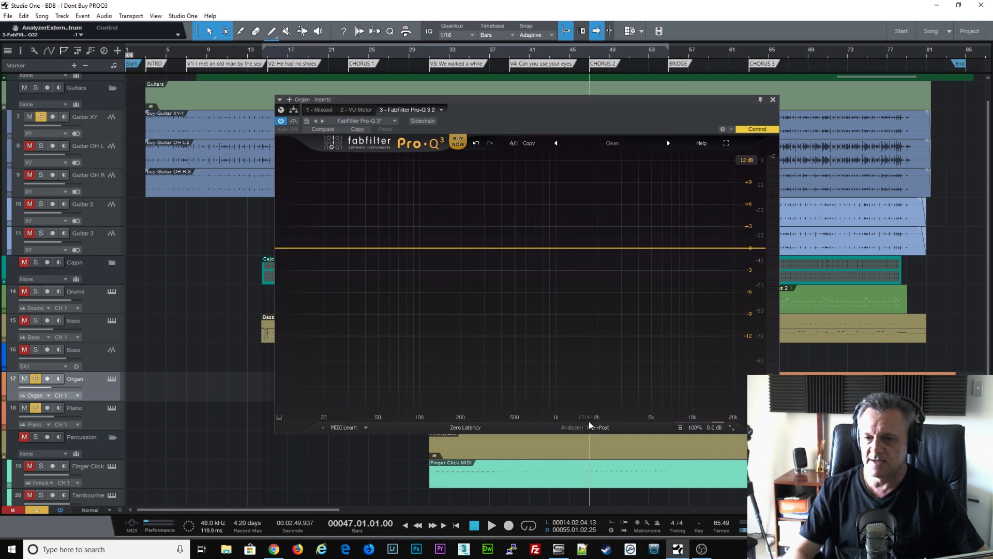
pyautogui.click(600, 430)
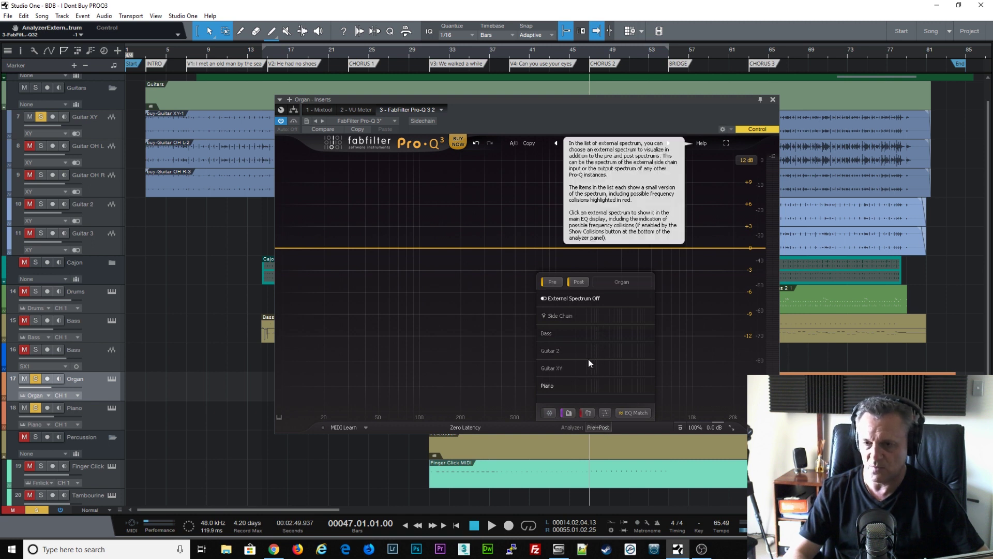
pyautogui.click(571, 388)
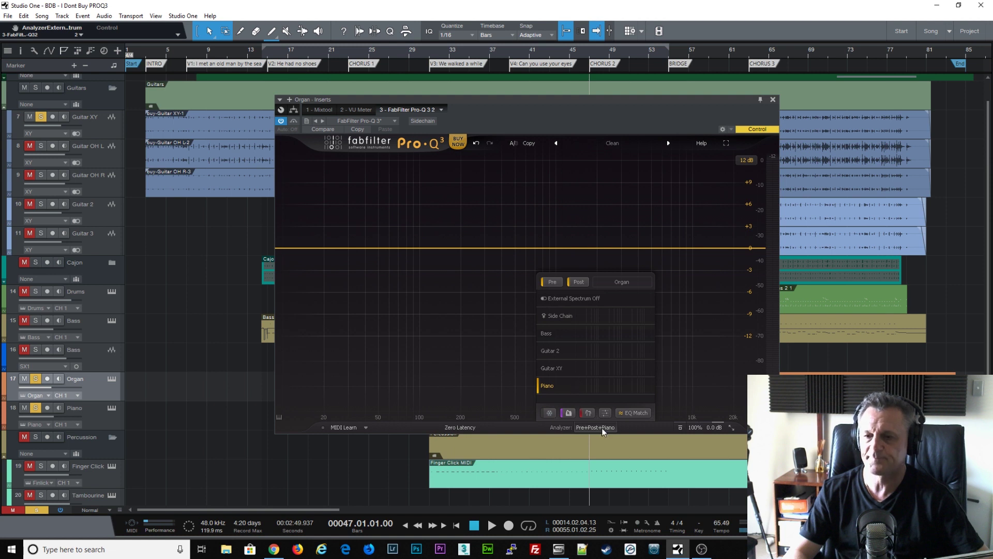
pyautogui.press('space')
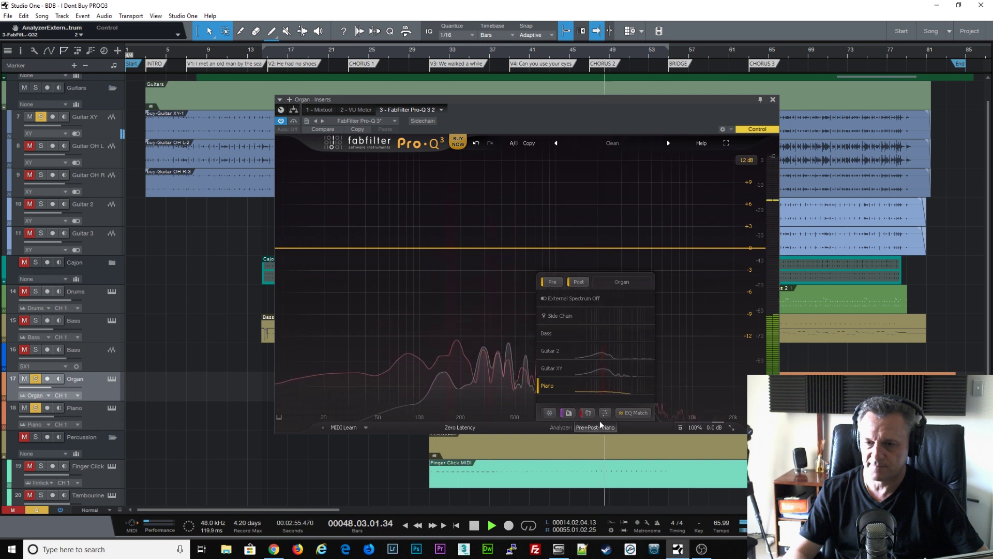
pyautogui.click(598, 427)
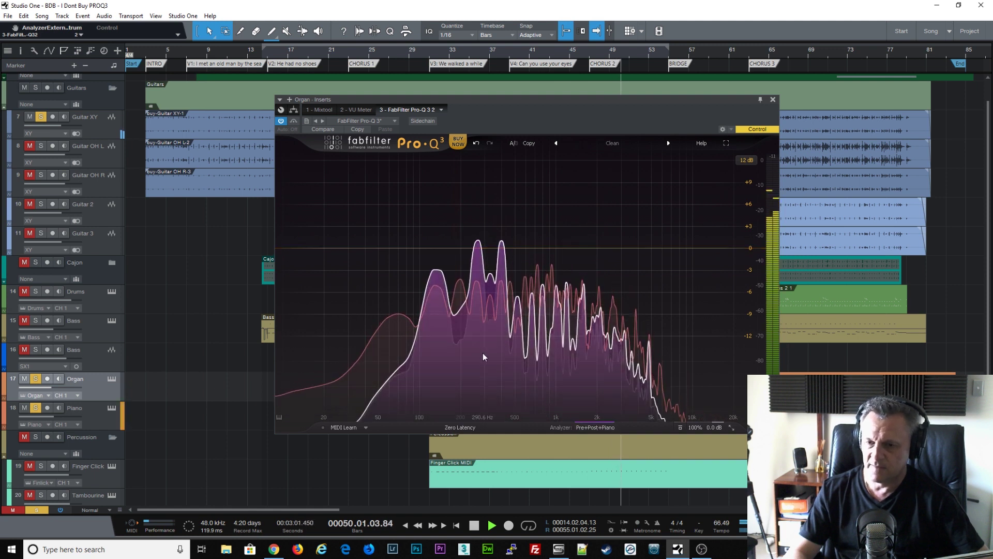
# - Stop playback, bring the analyzer options back, and play again to watch organ and piano spectra
pyautogui.press('space')
pyautogui.moveTo(483, 353); pyautogui.dragTo(615, 400)
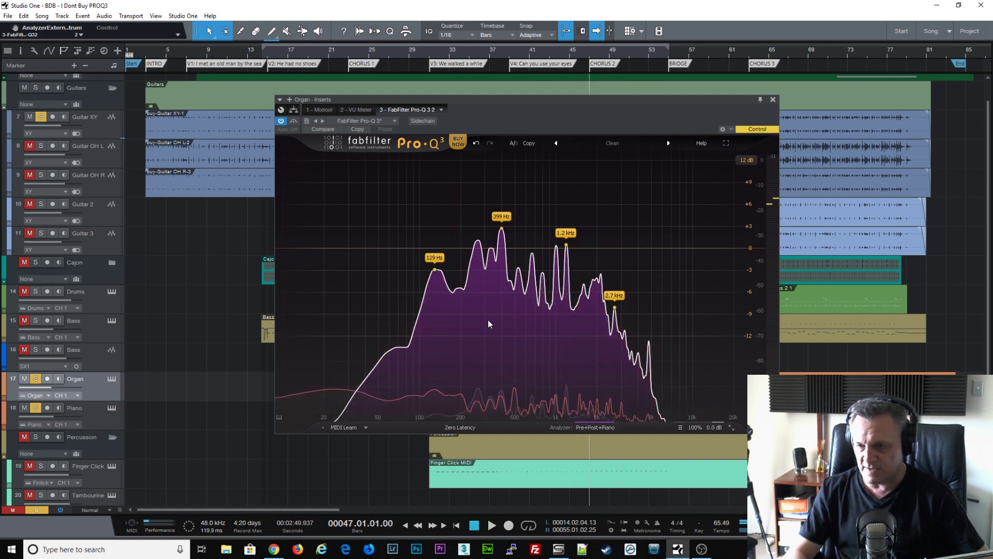
pyautogui.click(592, 428)
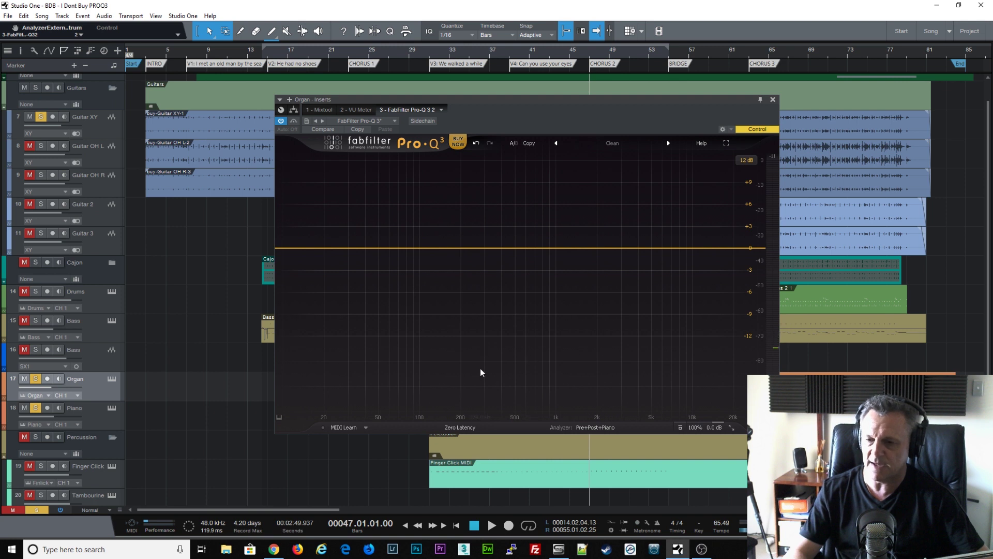
pyautogui.press('space')
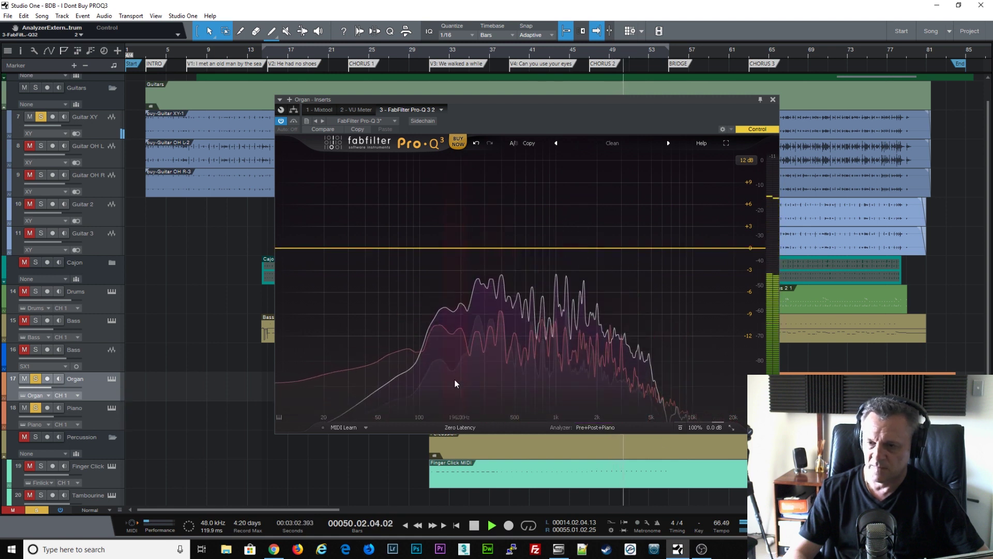
# - Stop the song to freeze the organ spectrum with peaks labelled at 129 Hz, 269 Hz and 1.5 kHz
pyautogui.press('space')
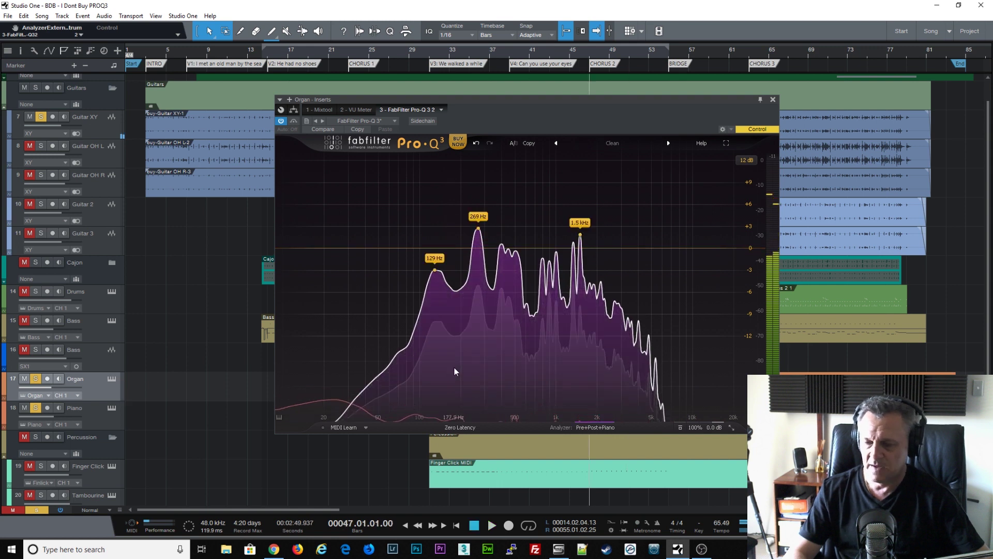